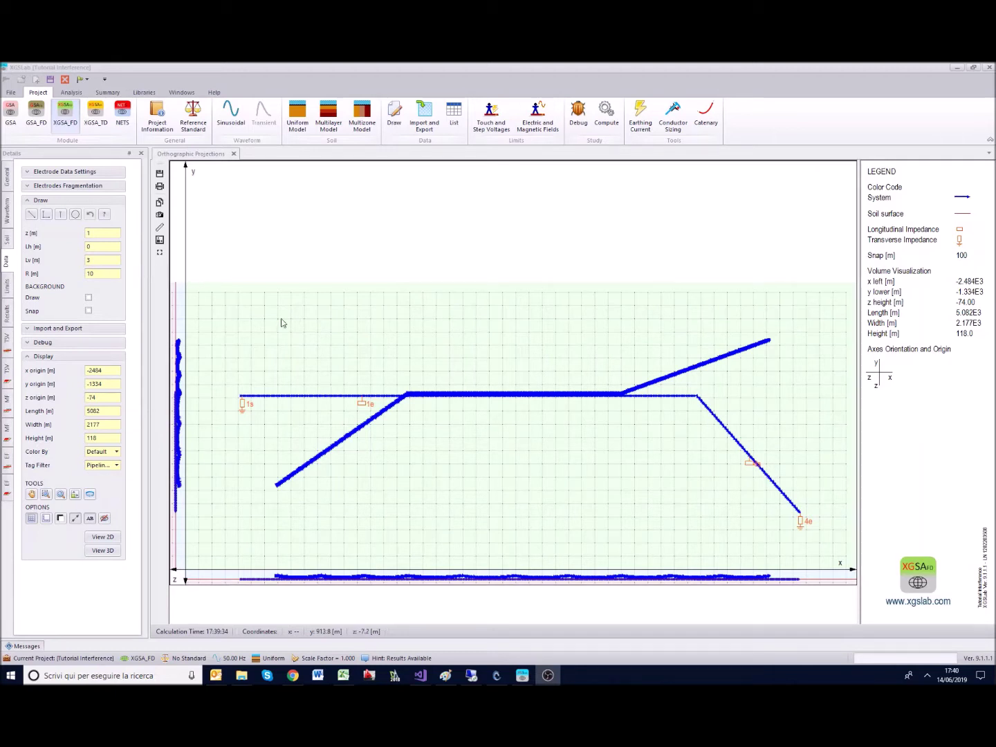
Examine the orthographic layout of the pipeline spans, from the first longitudinal impedance on span 1 along the section parallel to the overhead line.
{"action": "left_click", "coordinate": [298, 402]}
{"action": "mouse_move", "coordinate": [297, 403]}
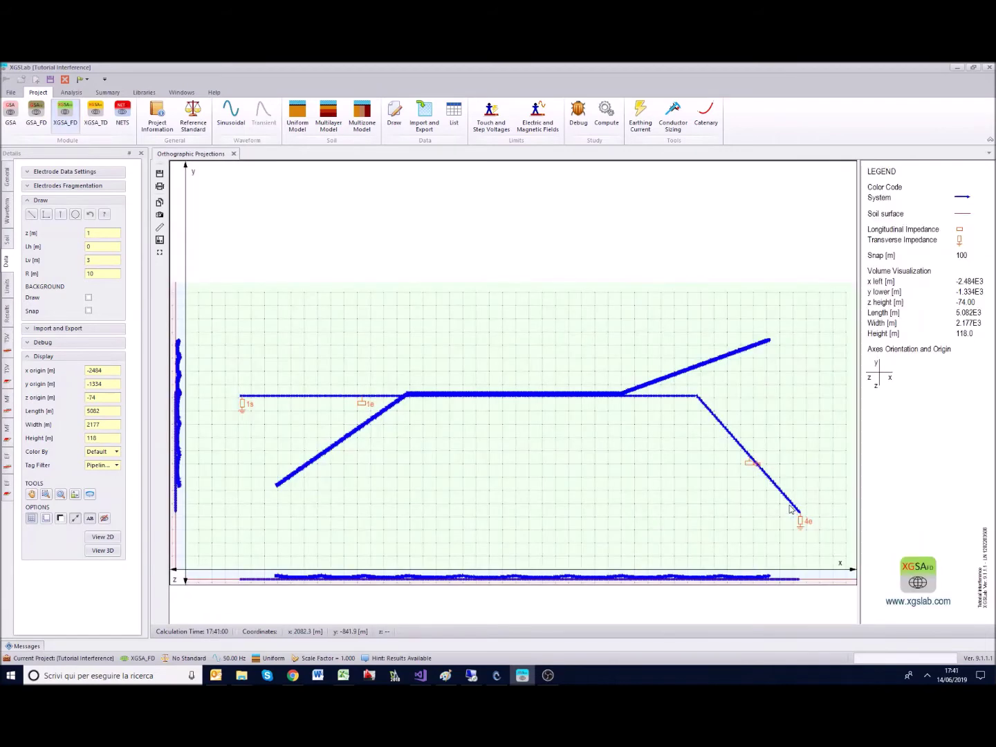
{"action": "mouse_move", "coordinate": [791, 508]}
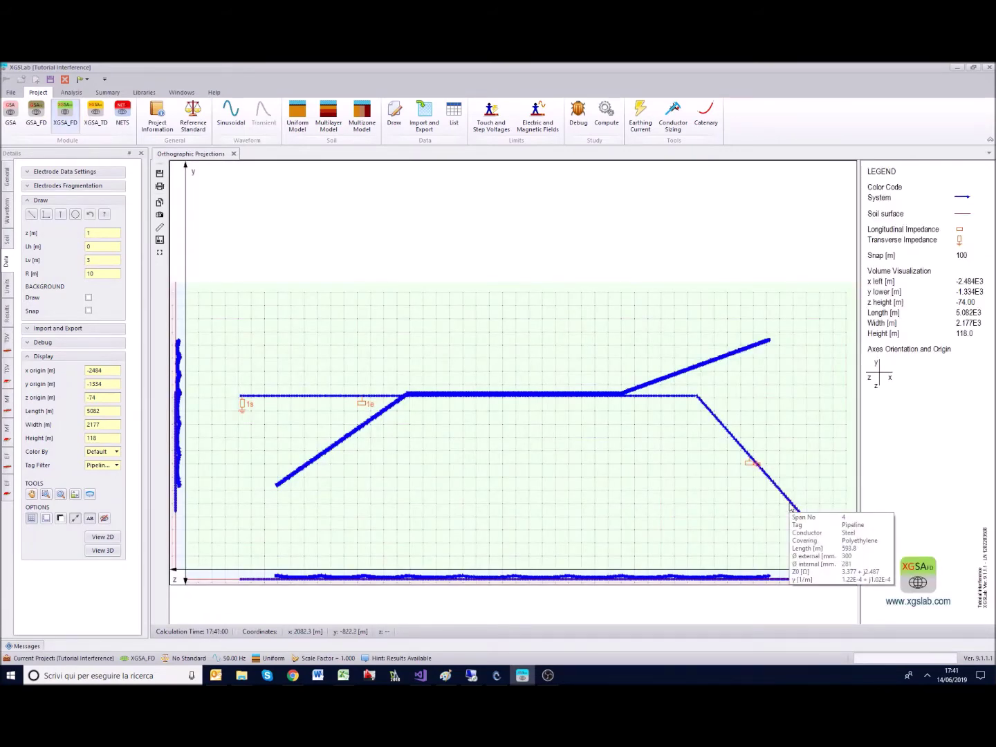
{"action": "left_click", "coordinate": [47, 494]}
{"action": "left_click_drag", "start_coordinate": [347, 384], "coordinate": [397, 414]}
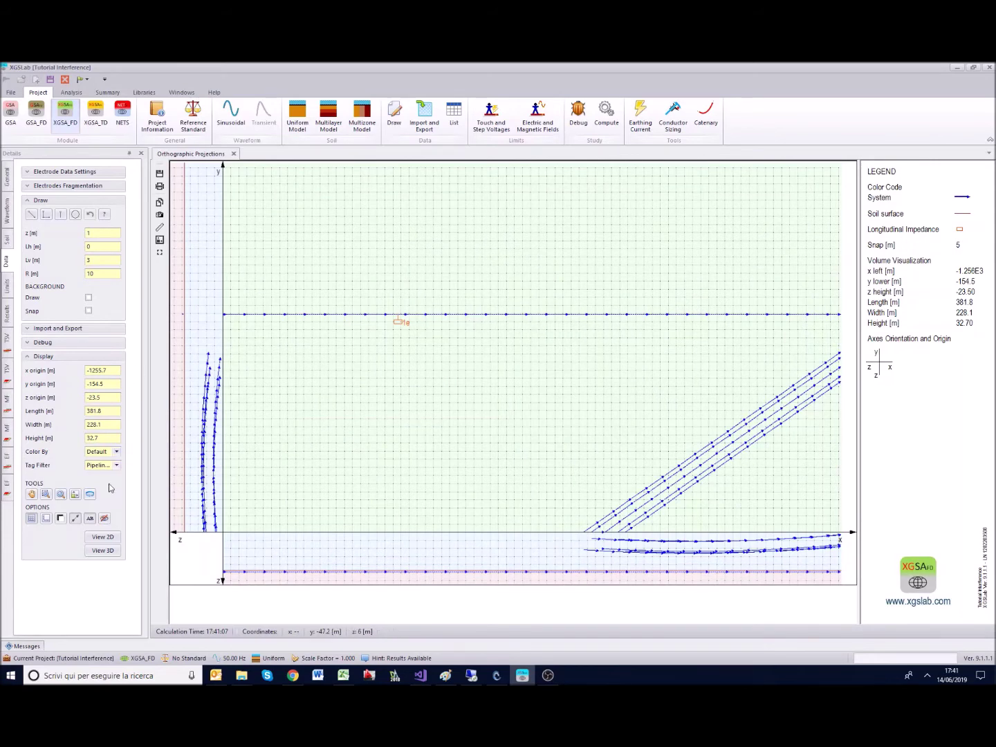
{"action": "left_click", "coordinate": [29, 495]}
{"action": "left_click_drag", "start_coordinate": [780, 378], "coordinate": [342, 376]}
{"action": "left_click_drag", "start_coordinate": [622, 364], "coordinate": [358, 360]}
{"action": "left_click_drag", "start_coordinate": [665, 364], "coordinate": [310, 360]}
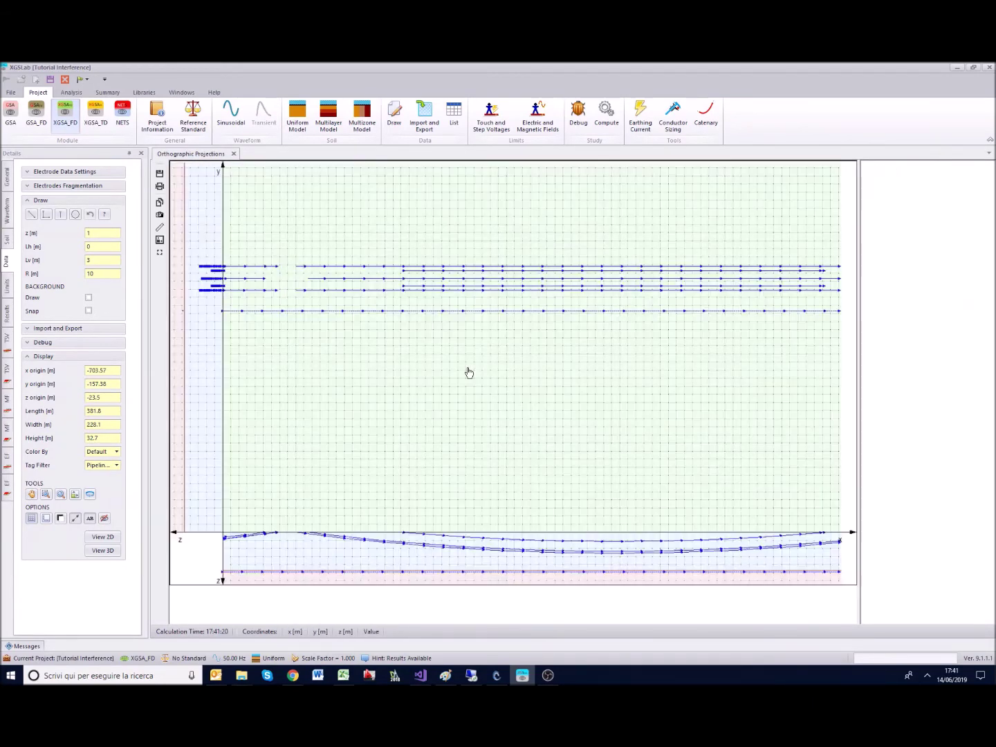
Examine the pipeline's inclined end section, from its bend near the overhead line to the second longitudinal impedance.
{"action": "left_click", "coordinate": [75, 495]}
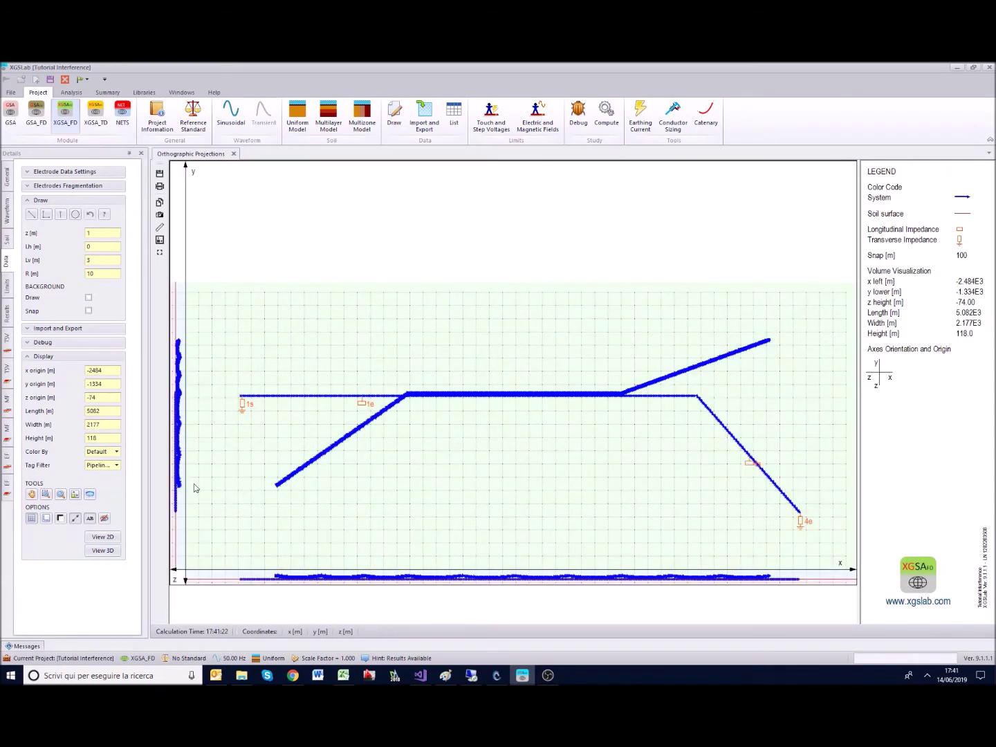
{"action": "left_click", "coordinate": [46, 495]}
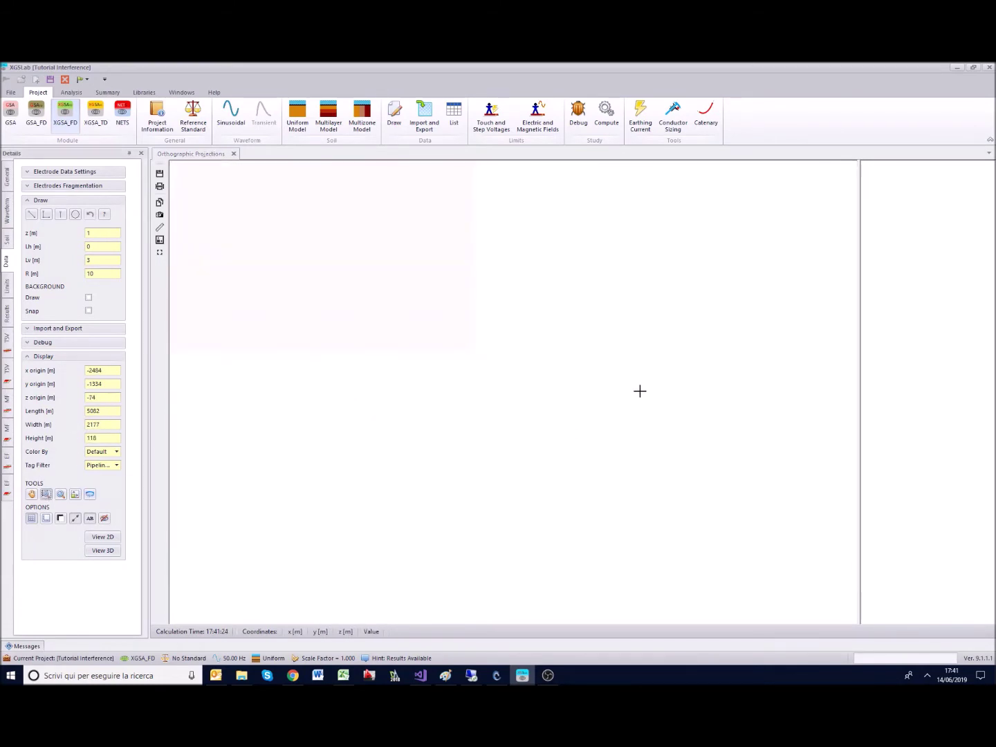
{"action": "left_click_drag", "start_coordinate": [634, 380], "coordinate": [716, 433]}
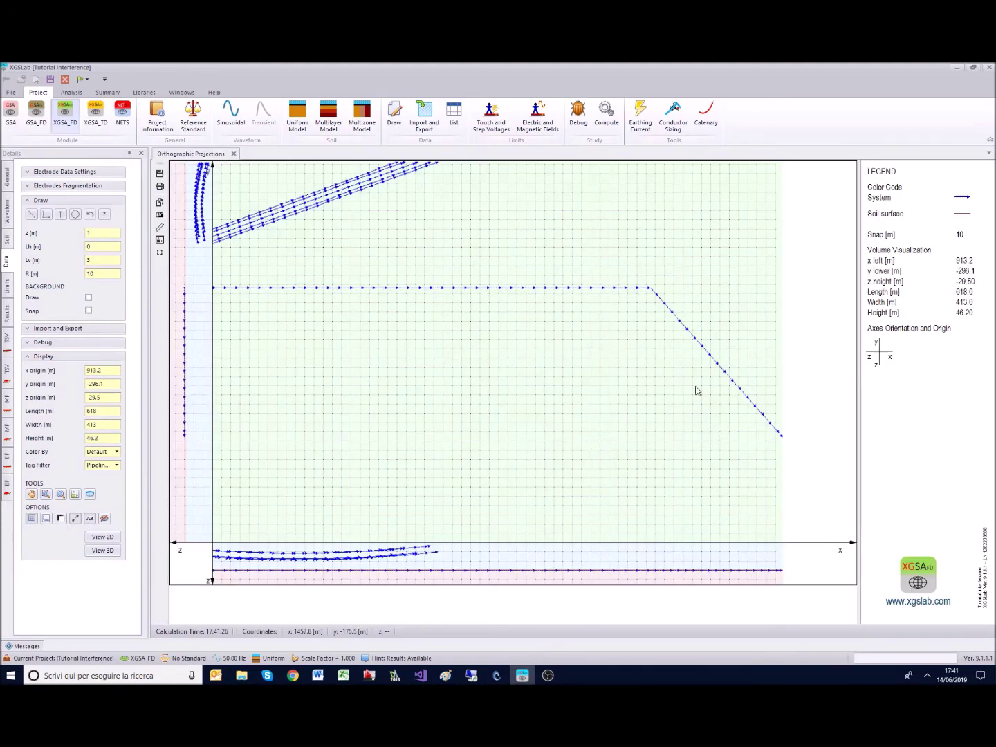
{"action": "left_click", "coordinate": [31, 495]}
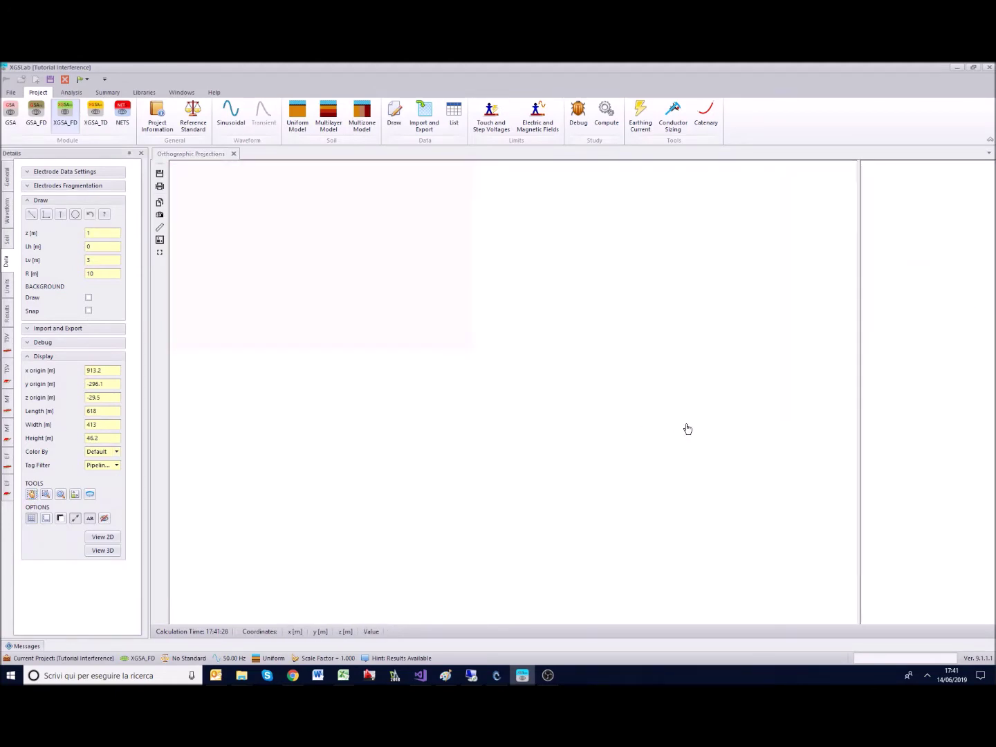
{"action": "left_click_drag", "start_coordinate": [595, 349], "coordinate": [673, 409]}
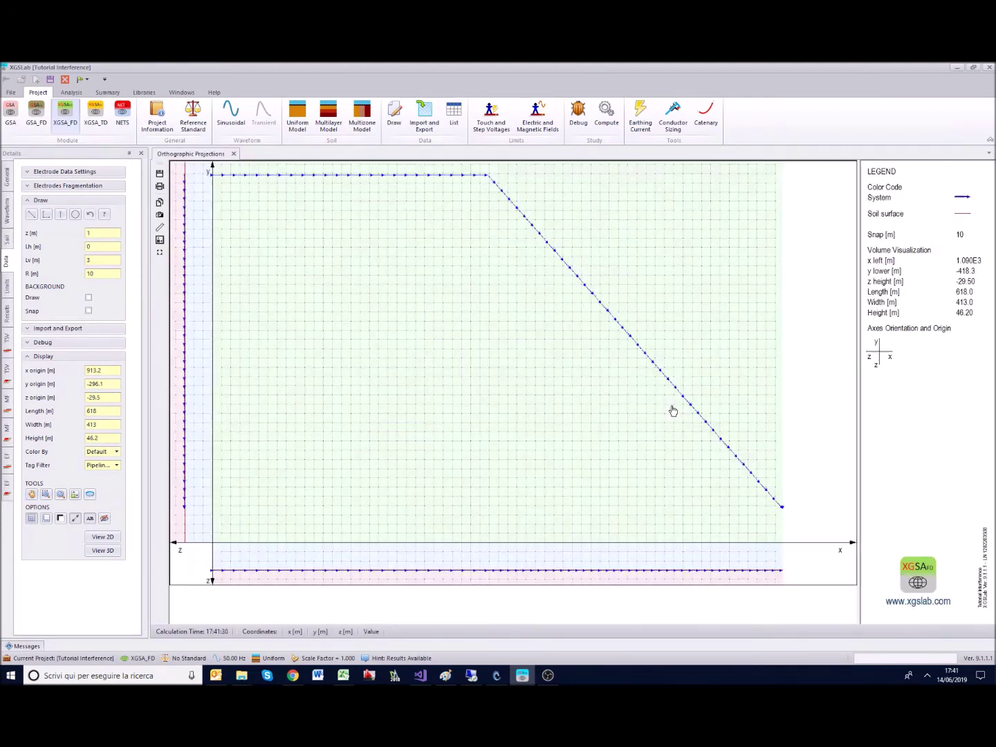
{"action": "left_click_drag", "start_coordinate": [476, 326], "coordinate": [560, 383]}
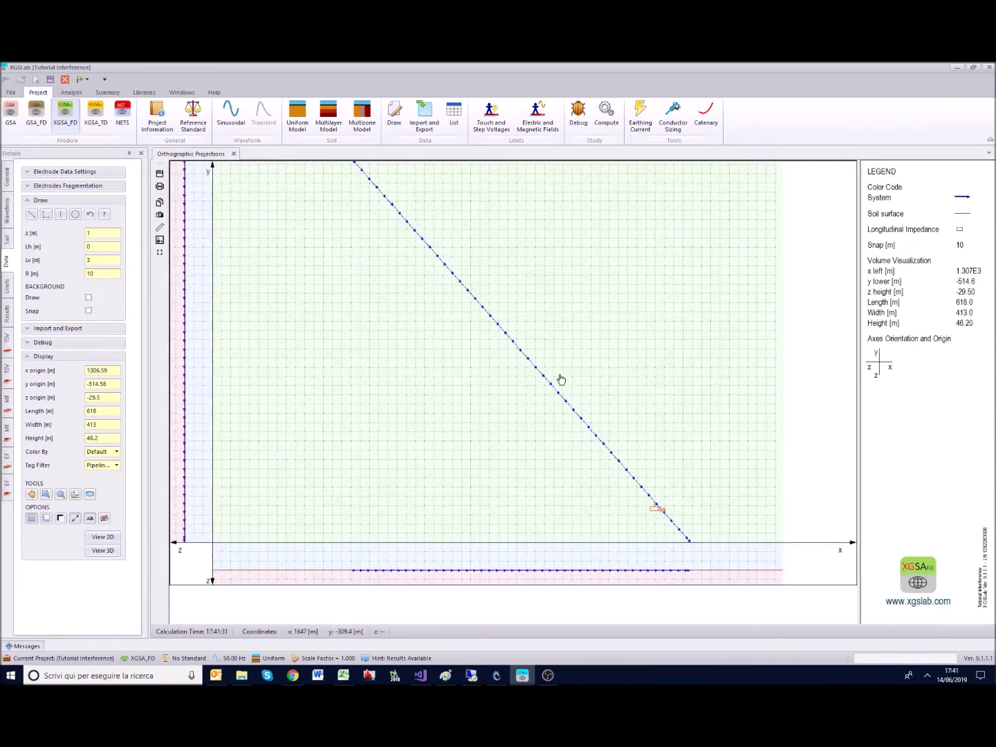
{"action": "left_click_drag", "start_coordinate": [473, 295], "coordinate": [534, 363]}
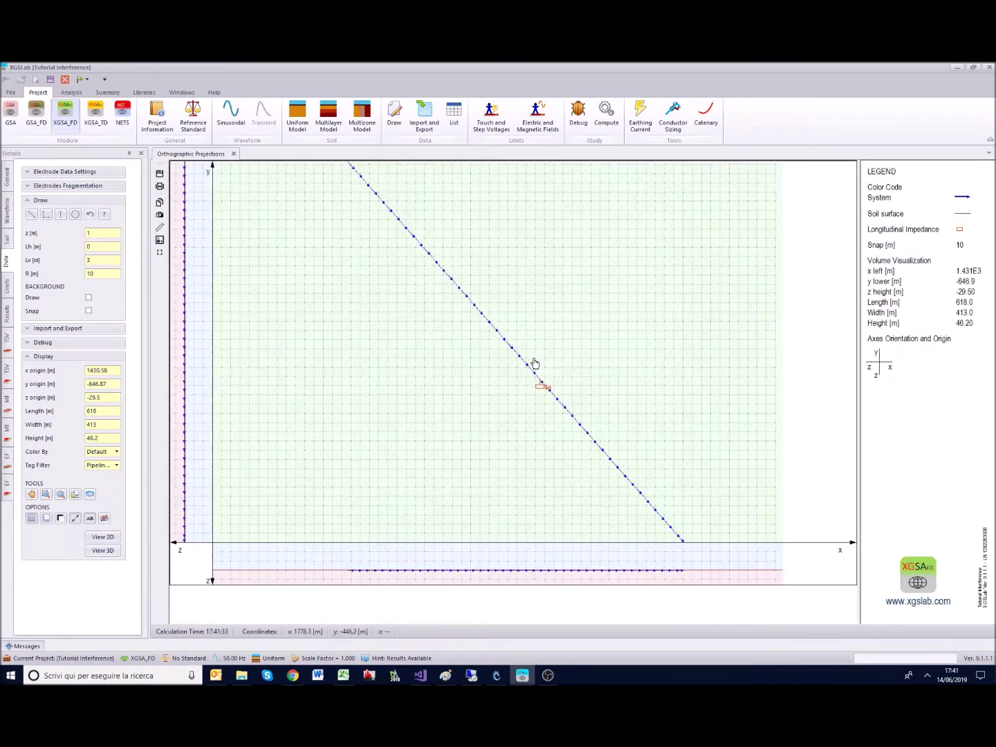
{"action": "left_click", "coordinate": [452, 263]}
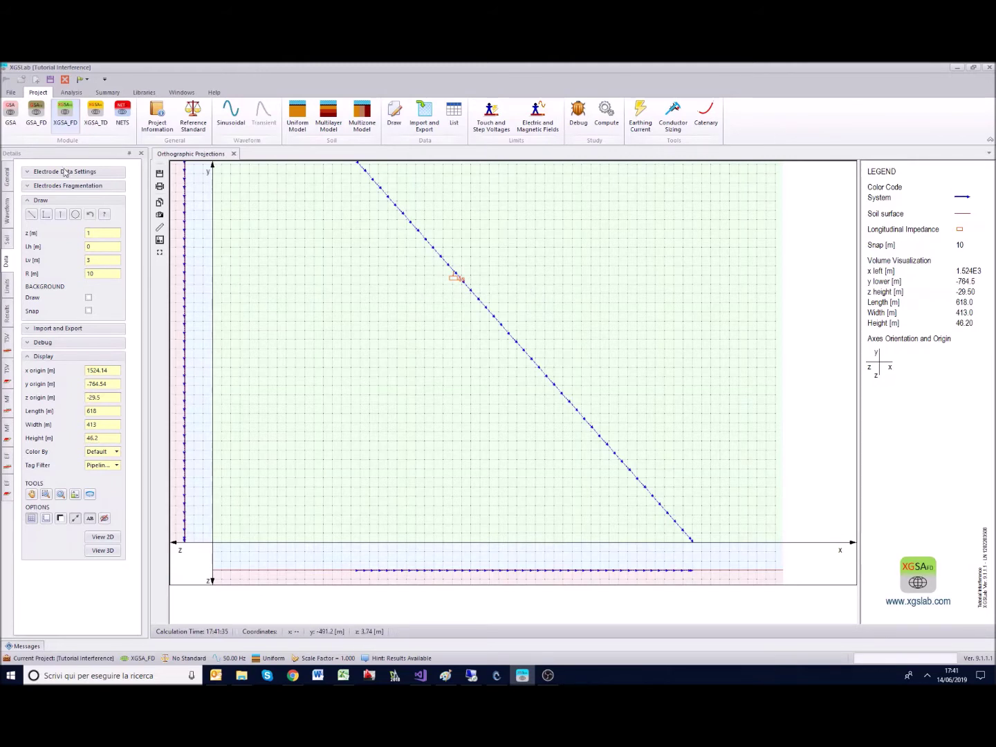
Plot the 1D potential distribution for only the Pipeline tag, with the vertical scale fitted to the results.
{"action": "left_click", "coordinate": [72, 92]}
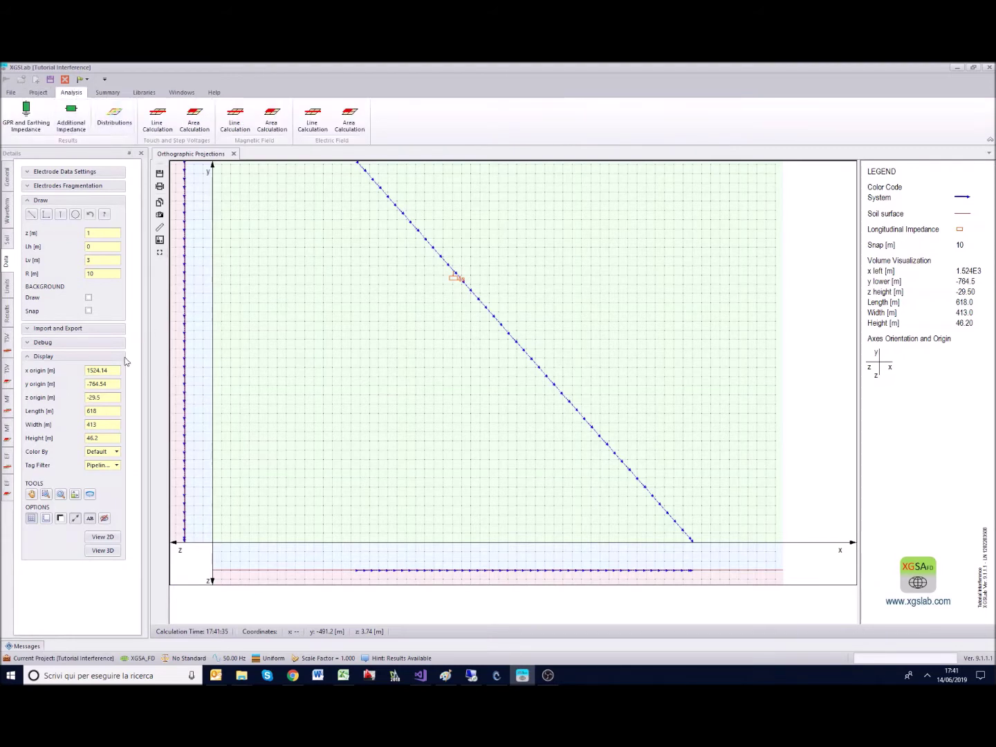
{"action": "left_click", "coordinate": [7, 314]}
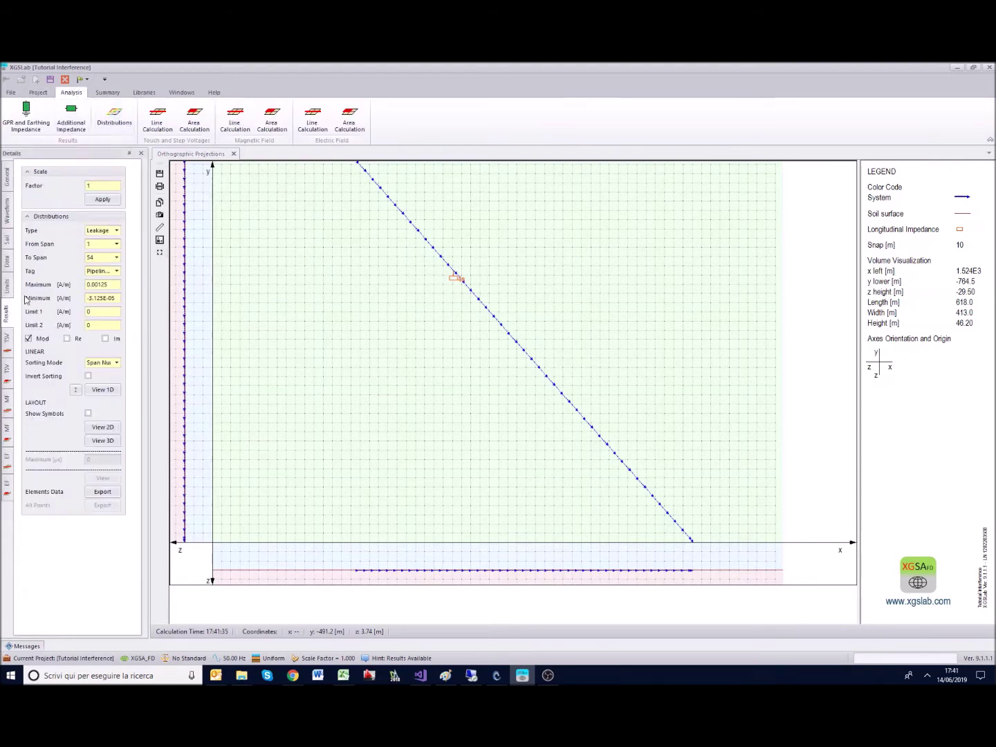
{"action": "left_click", "coordinate": [116, 231]}
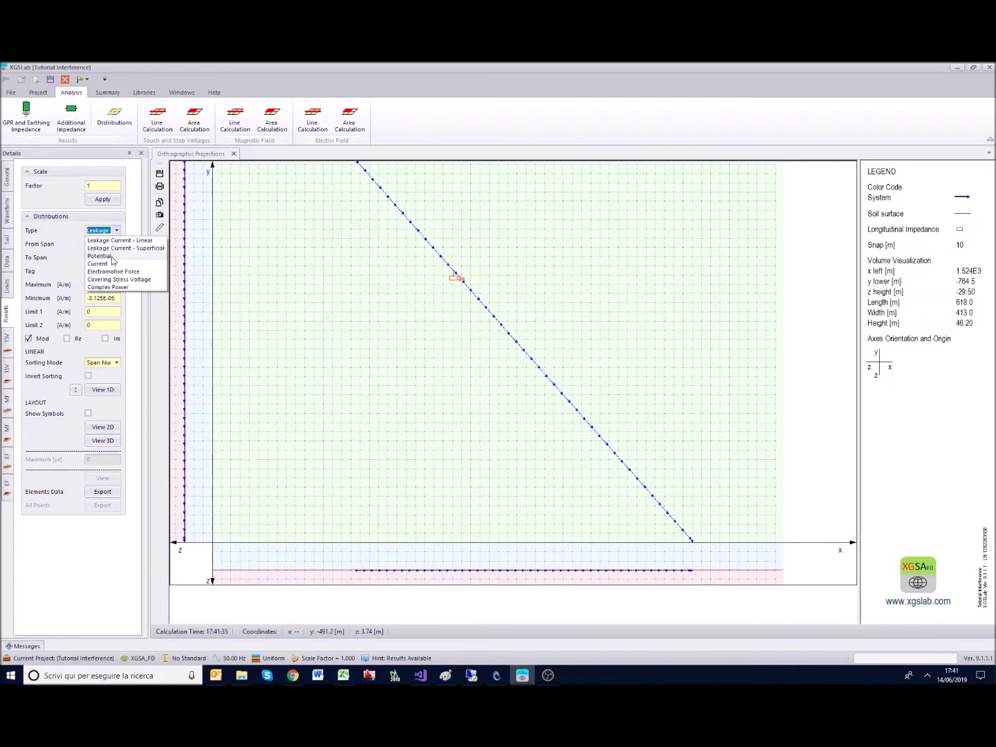
{"action": "left_click", "coordinate": [112, 257]}
{"action": "left_click", "coordinate": [117, 271]}
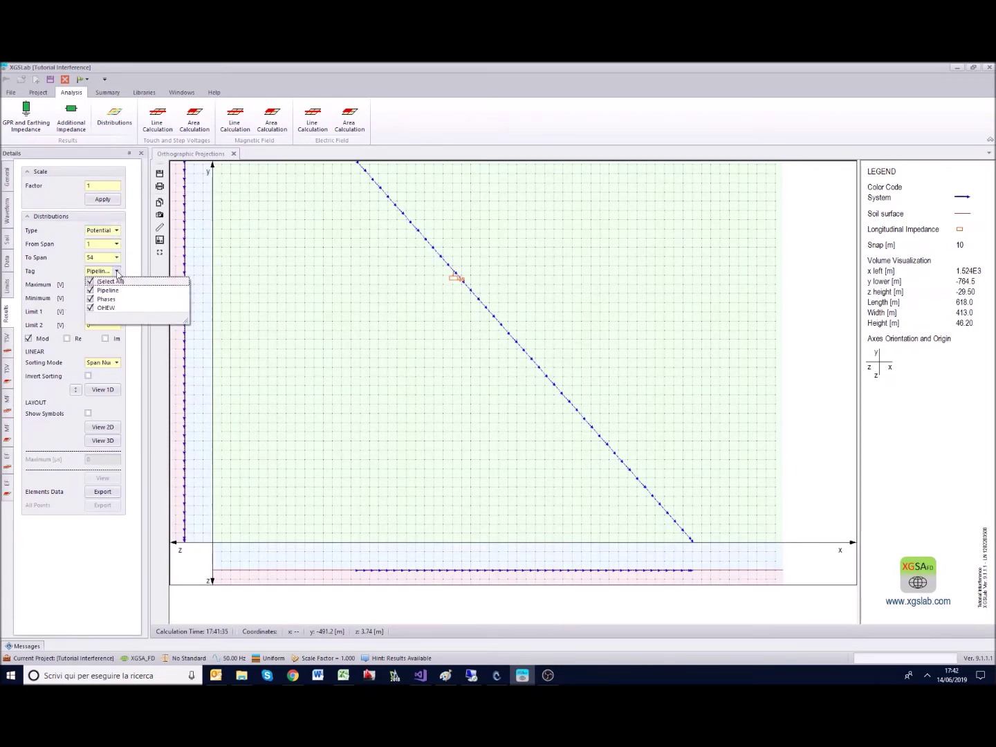
{"action": "left_click", "coordinate": [91, 281]}
{"action": "left_click", "coordinate": [90, 291]}
{"action": "left_click", "coordinate": [117, 272]}
{"action": "left_click", "coordinate": [101, 390]}
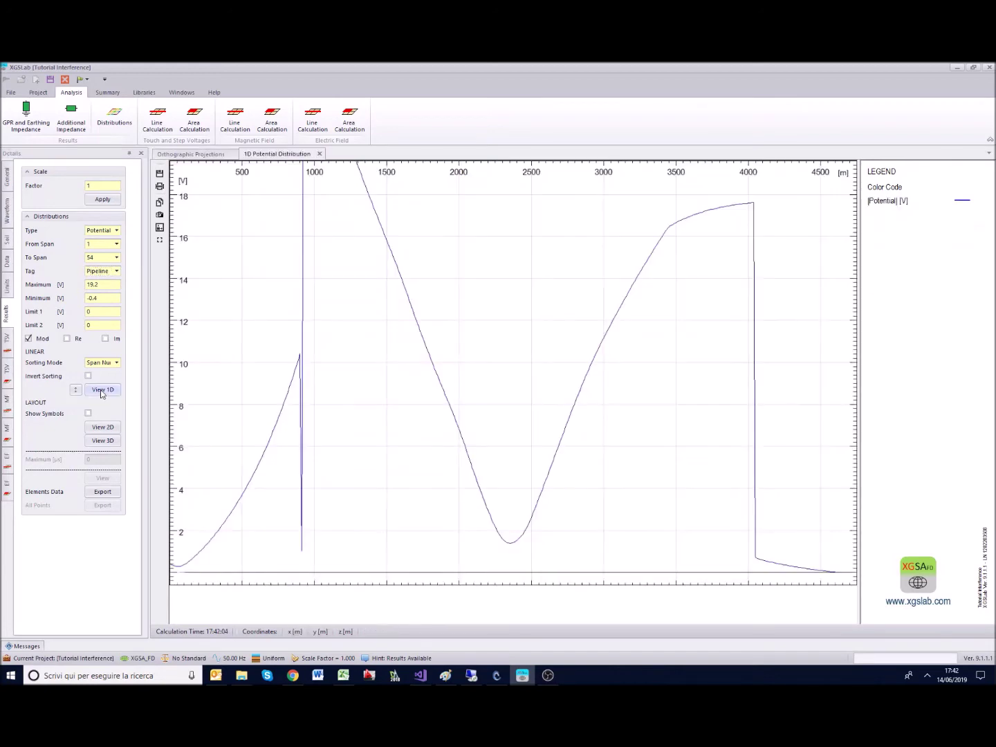
{"action": "left_click", "coordinate": [76, 391]}
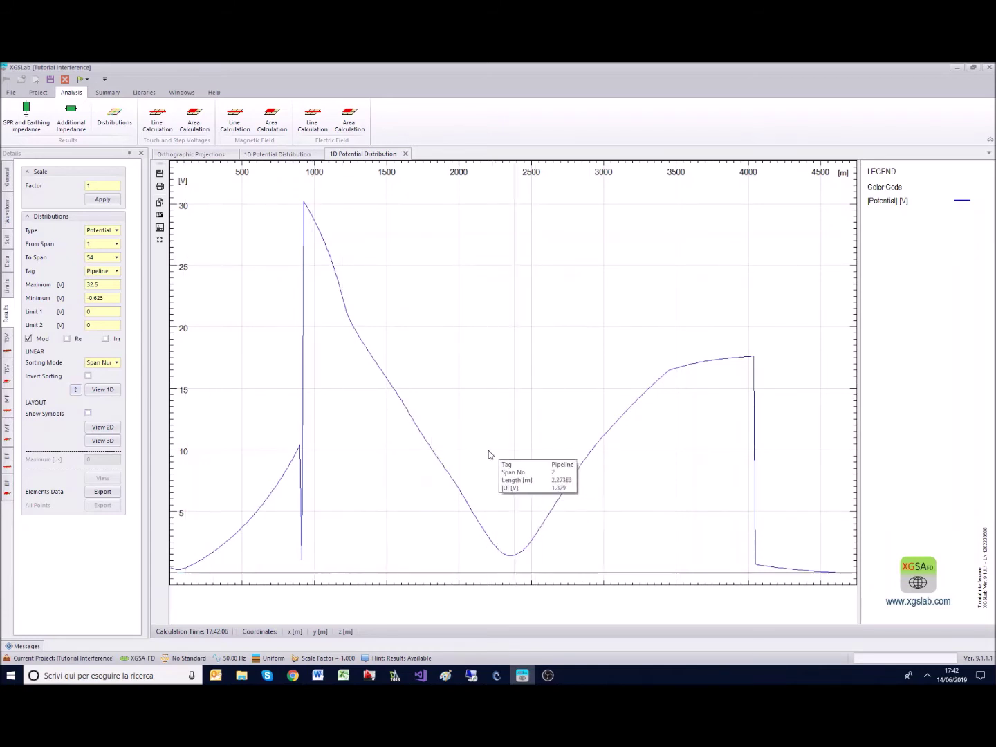
Add the real and imaginary parts to the pipeline's potential and replot the 1D distribution with a fitted scale.
{"action": "left_click", "coordinate": [67, 339]}
{"action": "left_click", "coordinate": [105, 339]}
{"action": "left_click", "coordinate": [76, 391]}
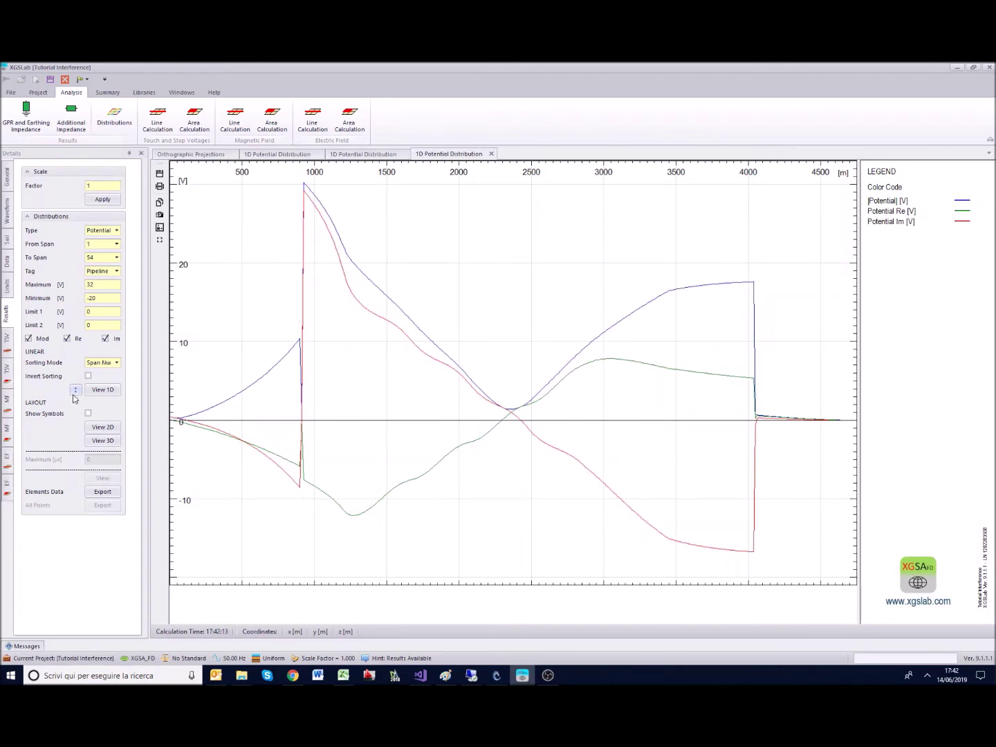
Plot the pipeline's 1D current distribution with modulus, real and imaginary parts on a fitted scale.
{"action": "left_click", "coordinate": [114, 277]}
{"action": "left_click", "coordinate": [112, 281]}
{"action": "left_click", "coordinate": [116, 232]}
{"action": "left_click", "coordinate": [97, 263]}
{"action": "left_click", "coordinate": [76, 391]}
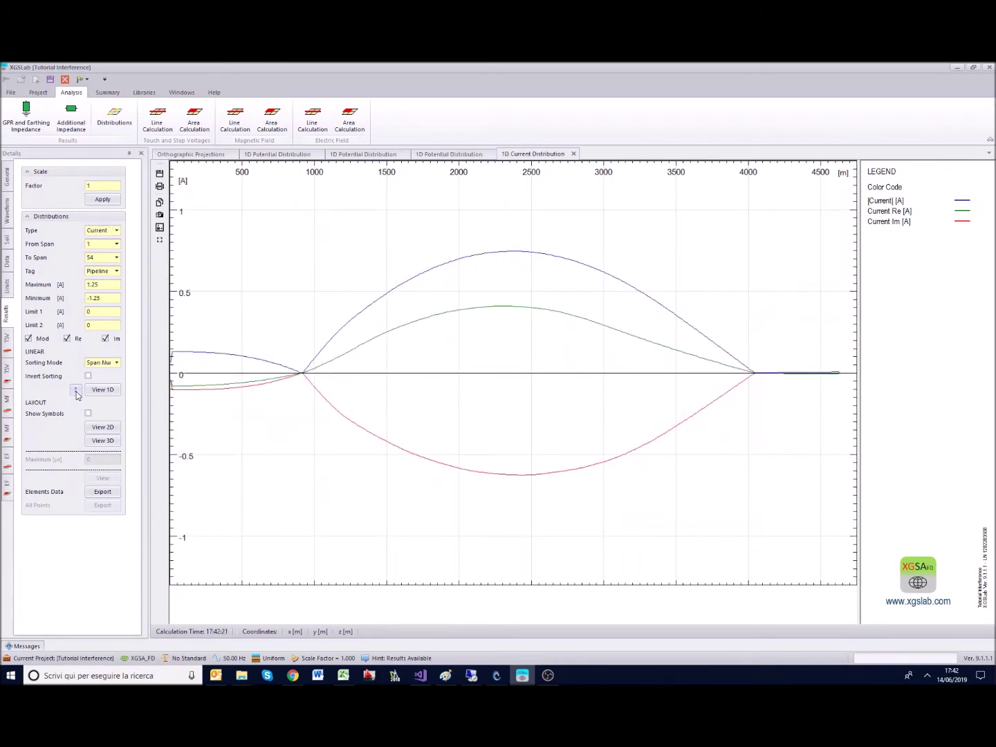
Open the second recent project called Tutorial Interference without saving changes, and display its full orthographic projections.
{"action": "left_click", "coordinate": [87, 80]}
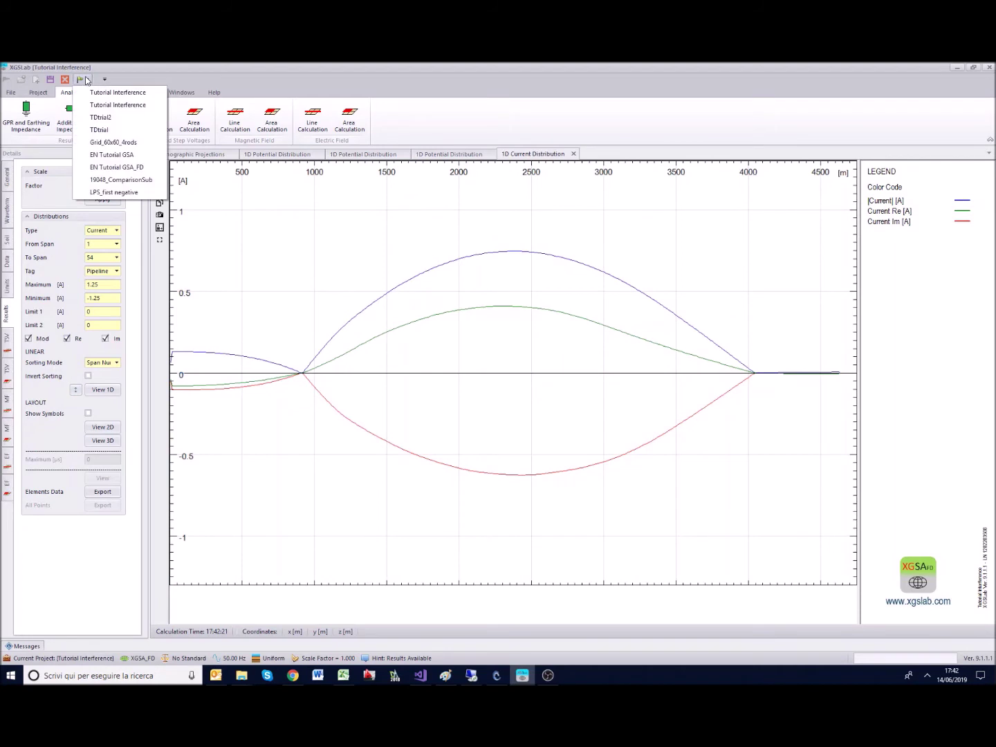
{"action": "left_click", "coordinate": [107, 106]}
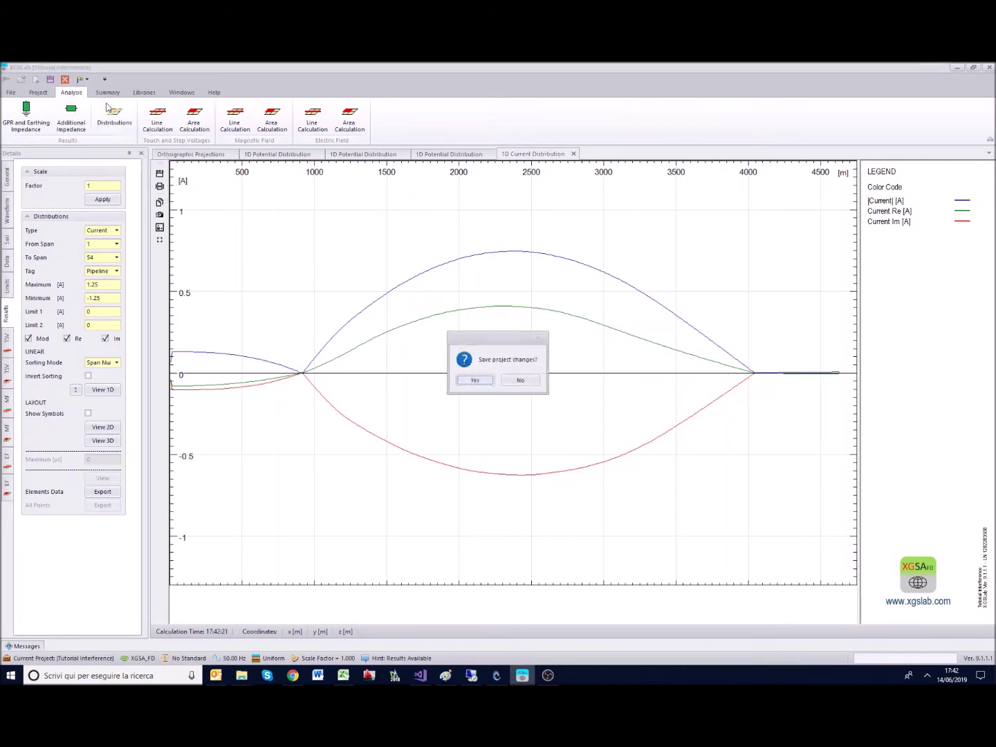
{"action": "left_click", "coordinate": [518, 381]}
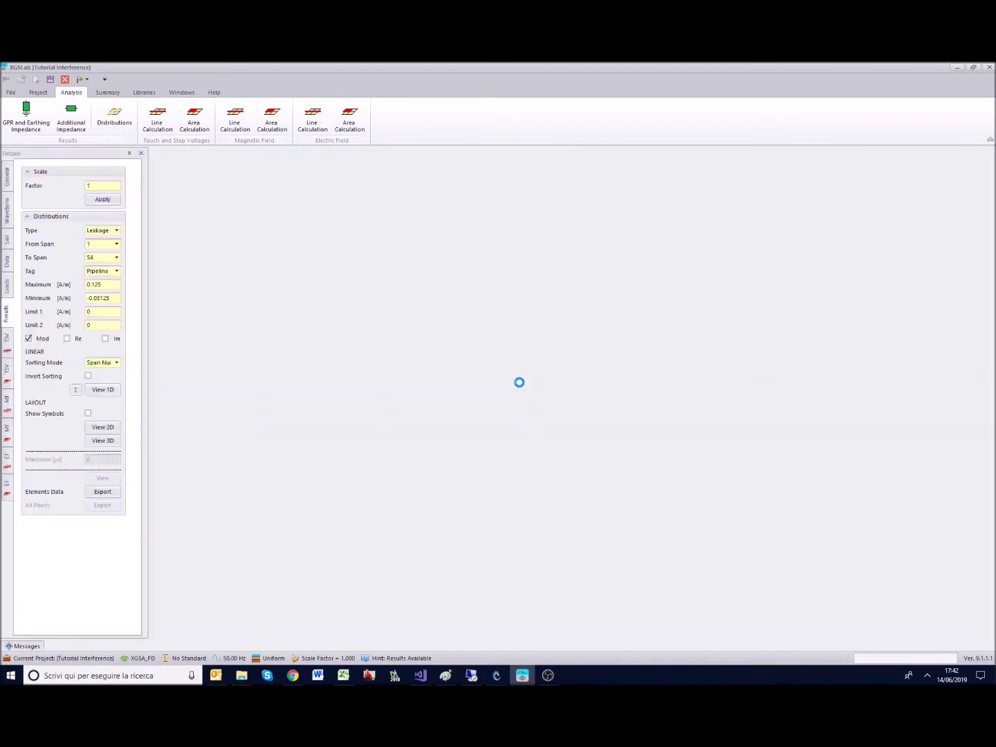
{"action": "left_click", "coordinate": [6, 264]}
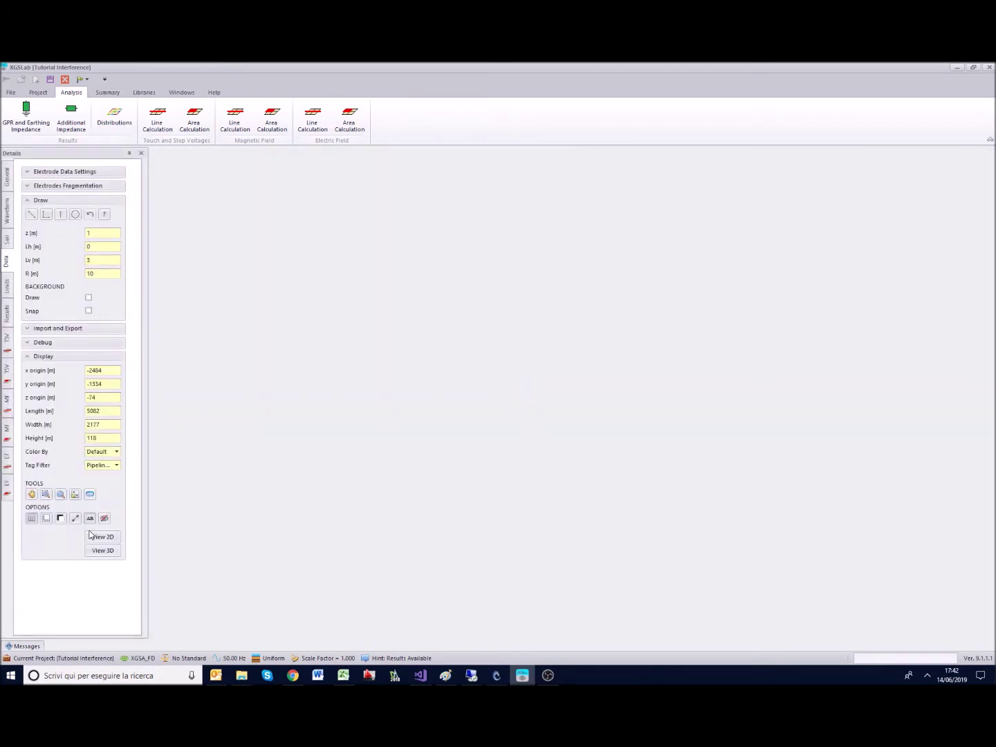
{"action": "left_click", "coordinate": [75, 493]}
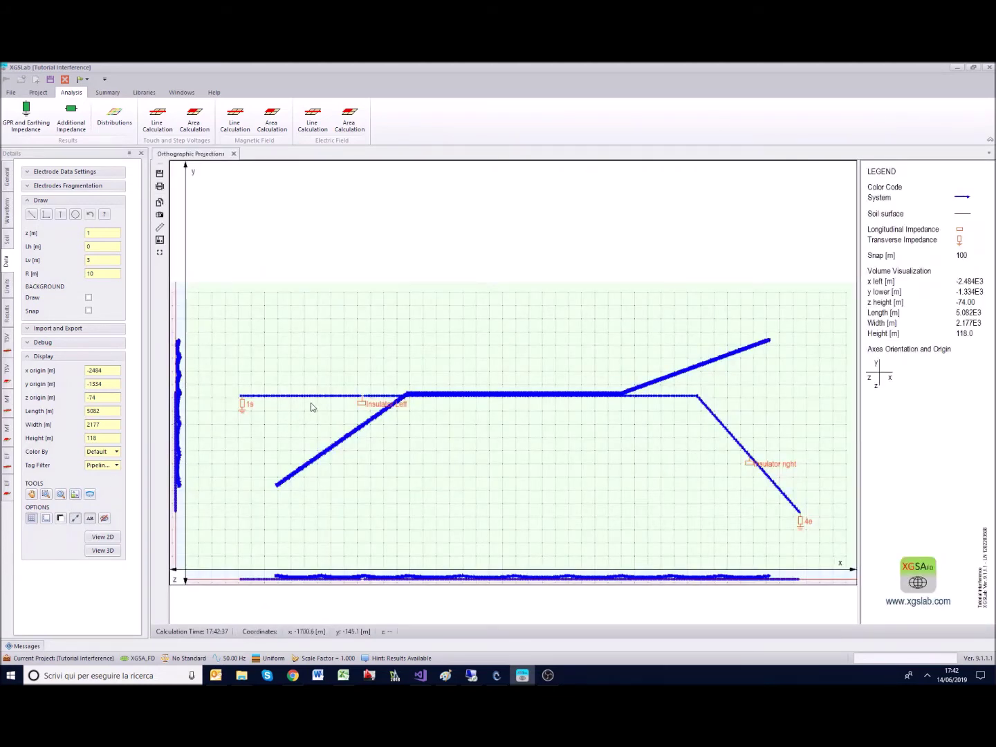
Inspect the properties of the pipeline spans and the layout around the Insulator Left impedance.
{"action": "mouse_move", "coordinate": [314, 403]}
{"action": "mouse_move", "coordinate": [379, 399]}
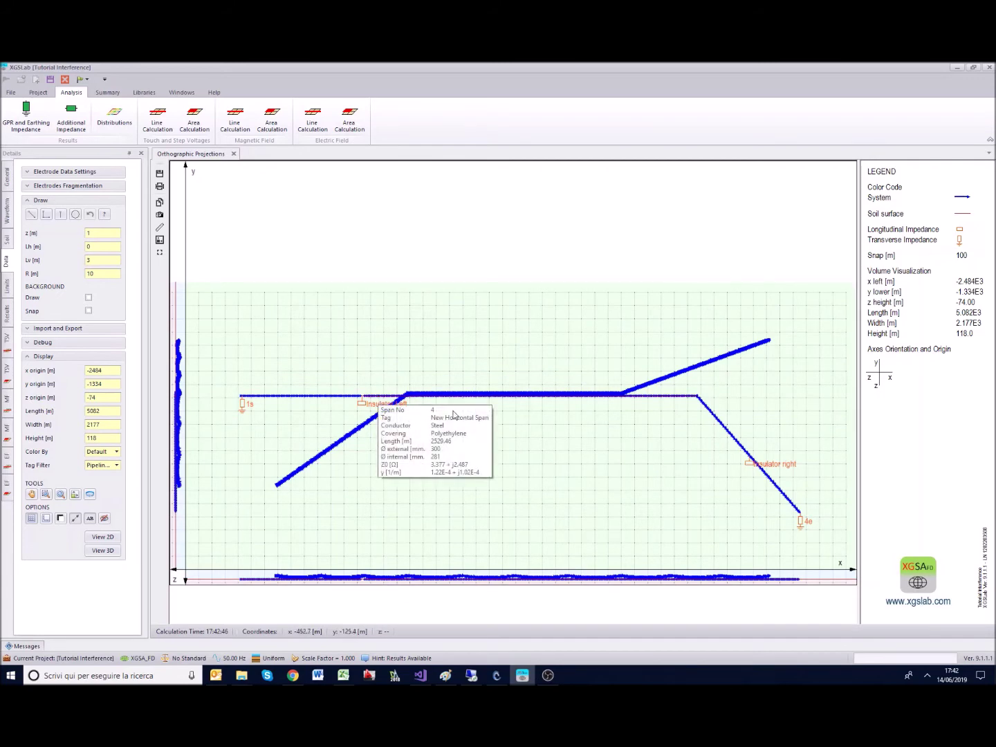
{"action": "mouse_move", "coordinate": [735, 443]}
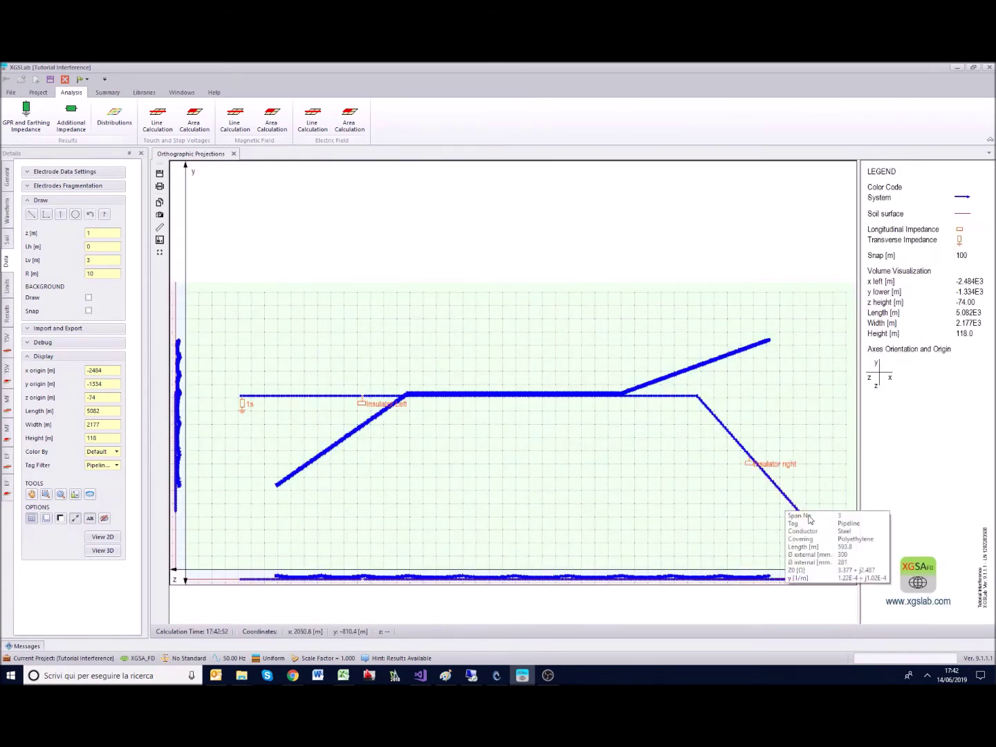
{"action": "mouse_move", "coordinate": [765, 494]}
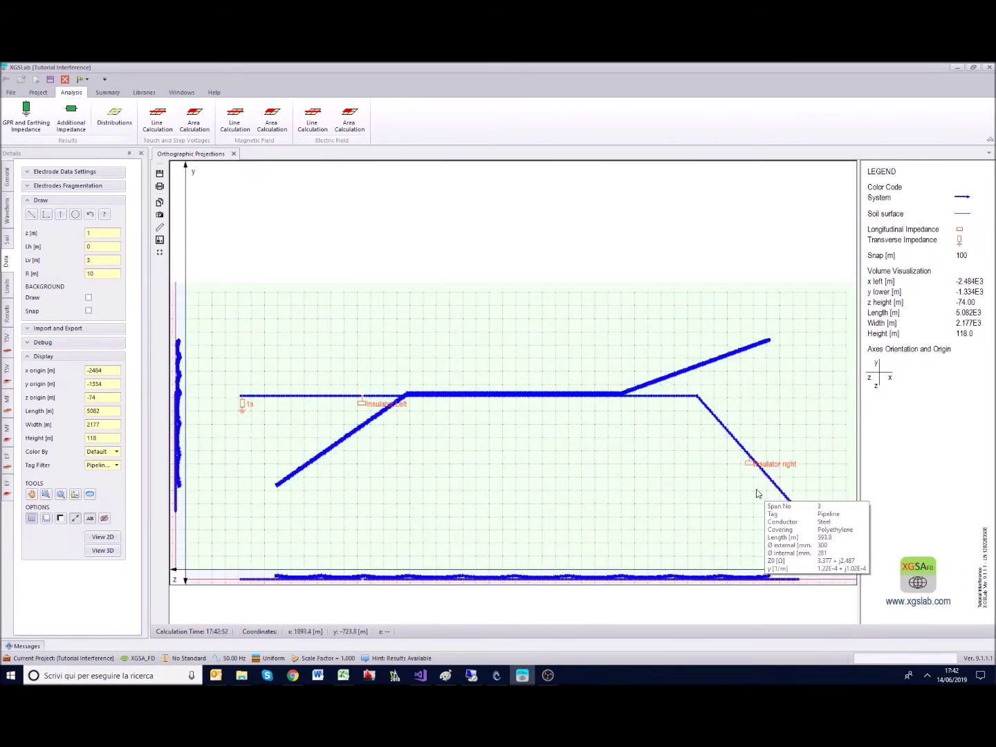
{"action": "left_click", "coordinate": [47, 494]}
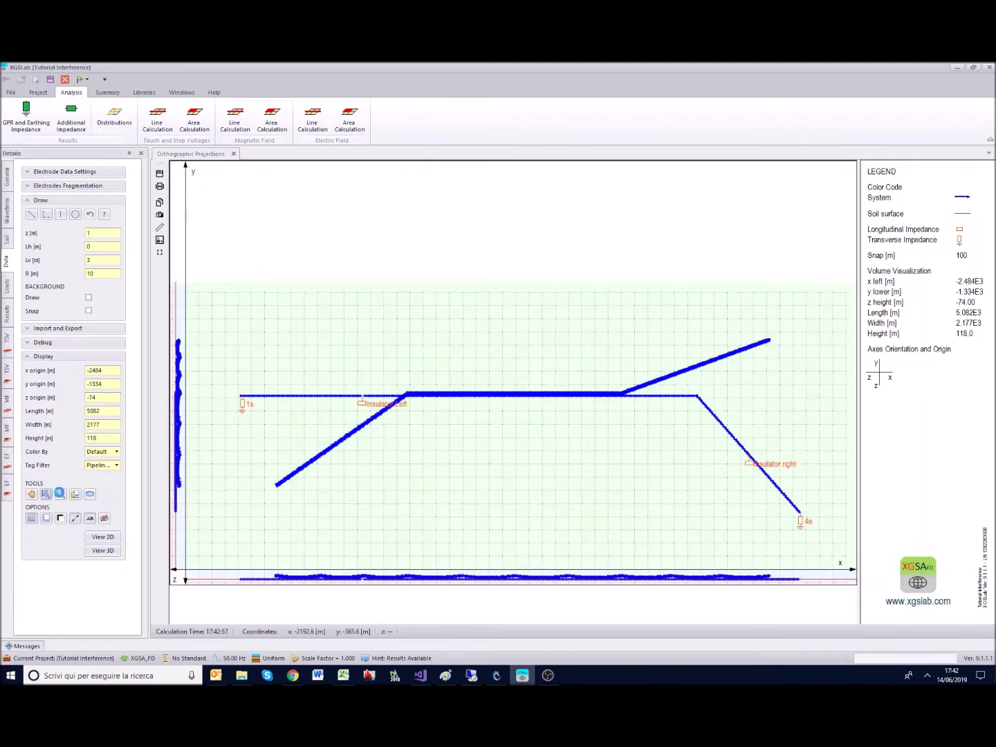
{"action": "left_click_drag", "start_coordinate": [330, 377], "coordinate": [408, 434]}
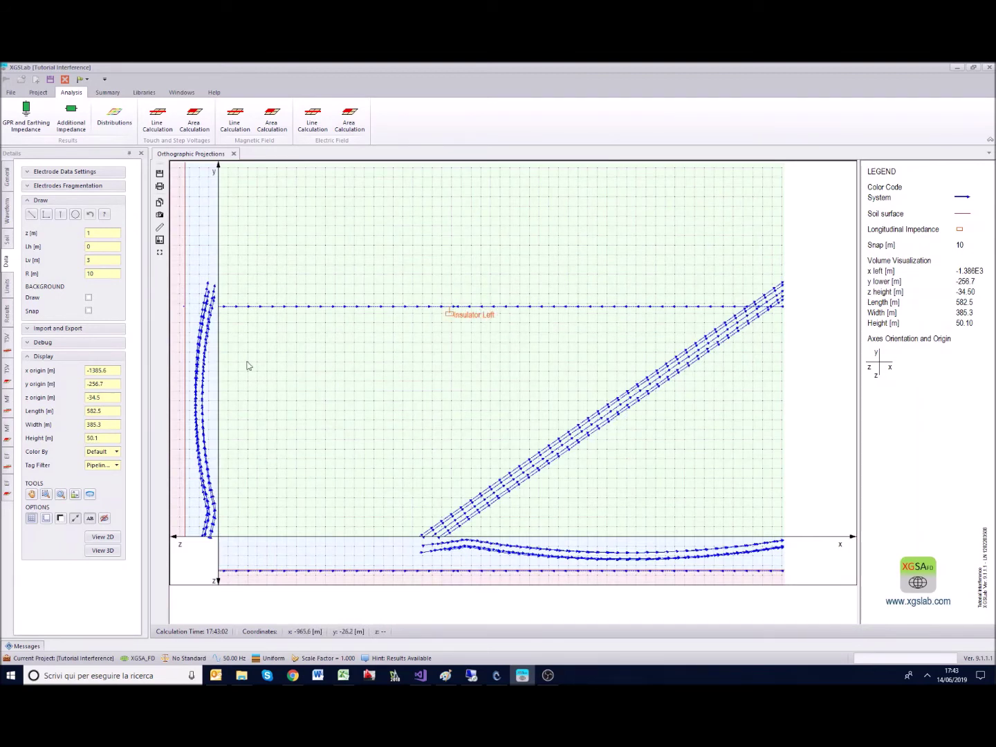
Examine how the pipeline spans continue from Insulator Left along the overhead line to the Insulator right impedance.
{"action": "left_click", "coordinate": [31, 493]}
{"action": "left_click_drag", "start_coordinate": [777, 419], "coordinate": [344, 413]}
{"action": "left_click_drag", "start_coordinate": [708, 430], "coordinate": [269, 430]}
{"action": "left_click_drag", "start_coordinate": [702, 432], "coordinate": [202, 407]}
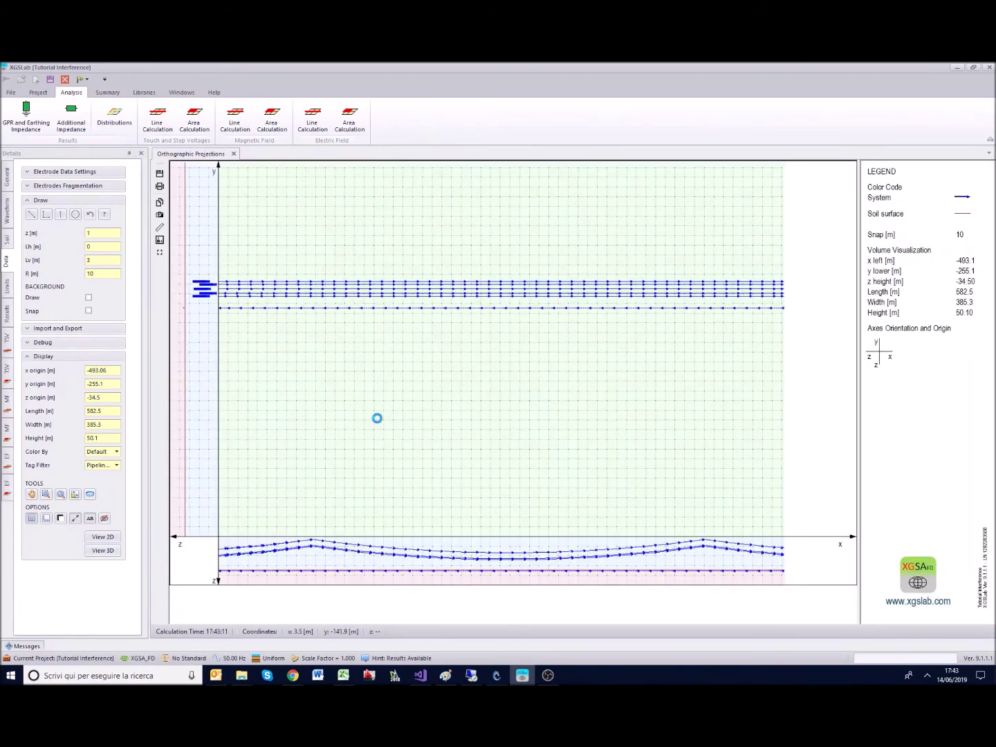
{"action": "left_click_drag", "start_coordinate": [704, 422], "coordinate": [186, 403]}
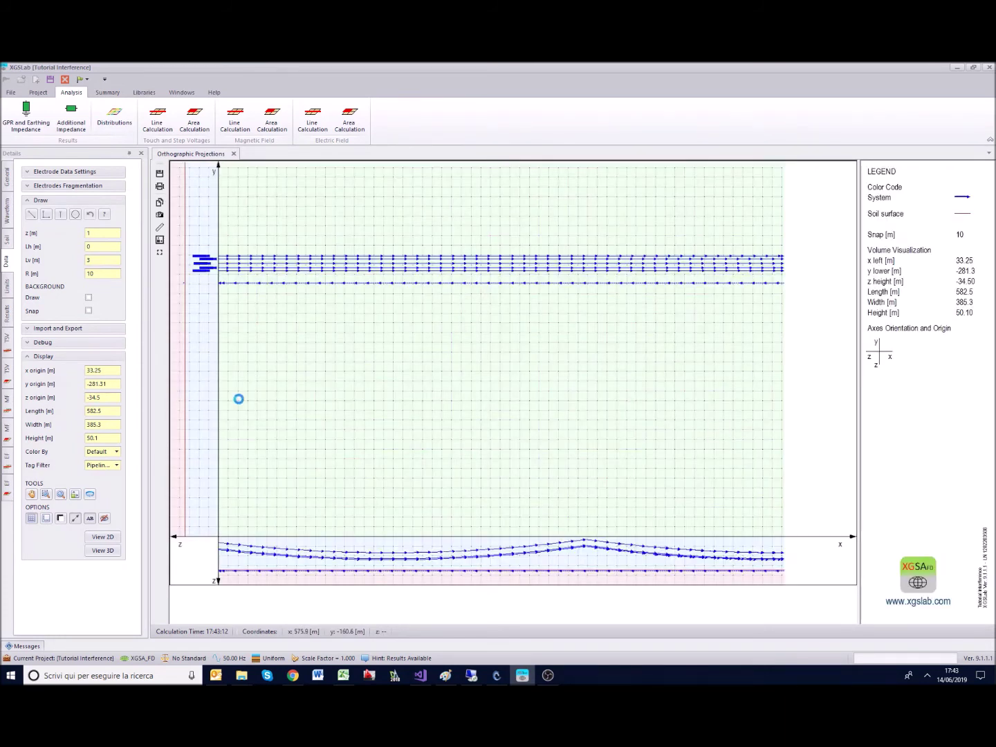
{"action": "left_click_drag", "start_coordinate": [725, 412], "coordinate": [202, 412]}
{"action": "left_click_drag", "start_coordinate": [540, 435], "coordinate": [467, 375]}
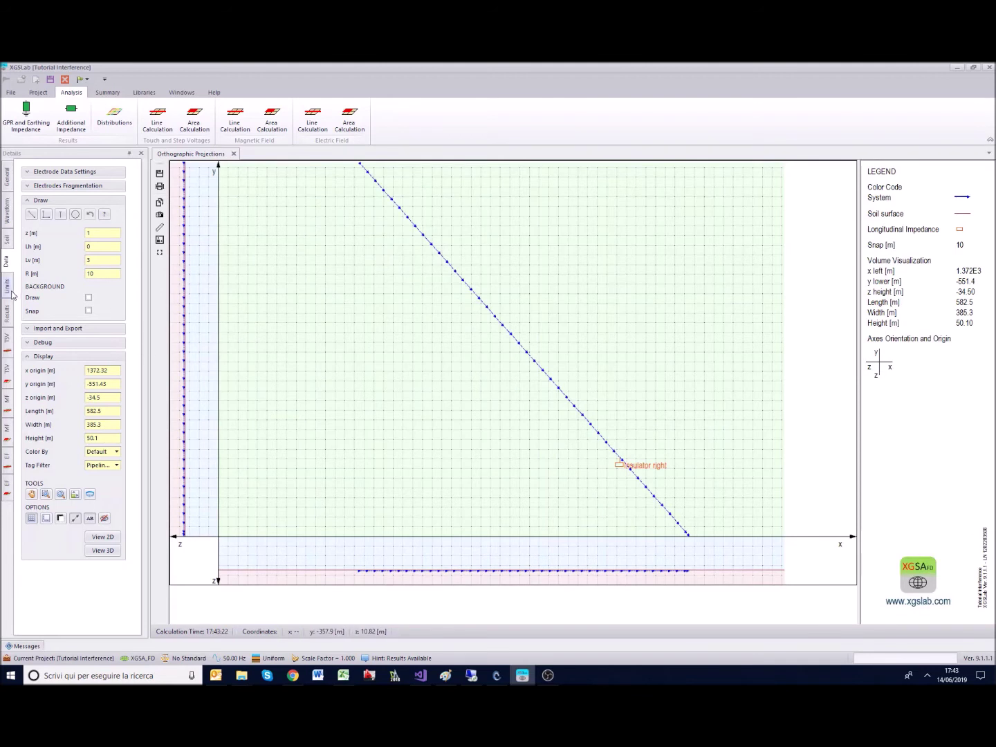
Set the results distribution type to Potential and check which tags are included in the filter.
{"action": "left_click", "coordinate": [7, 314]}
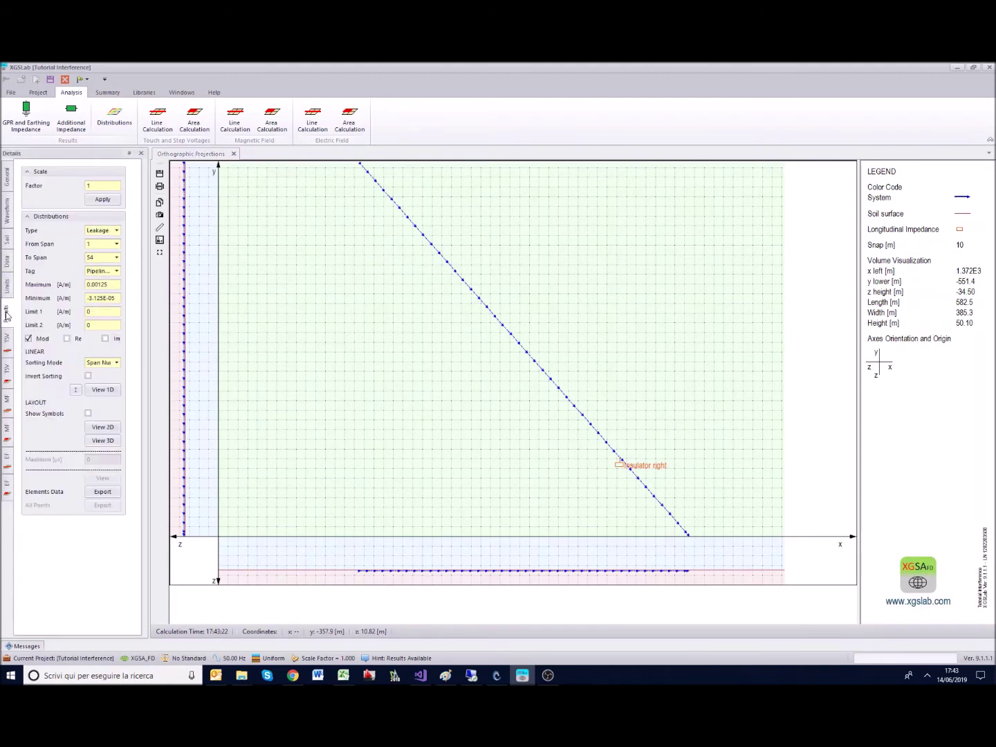
{"action": "left_click", "coordinate": [116, 231]}
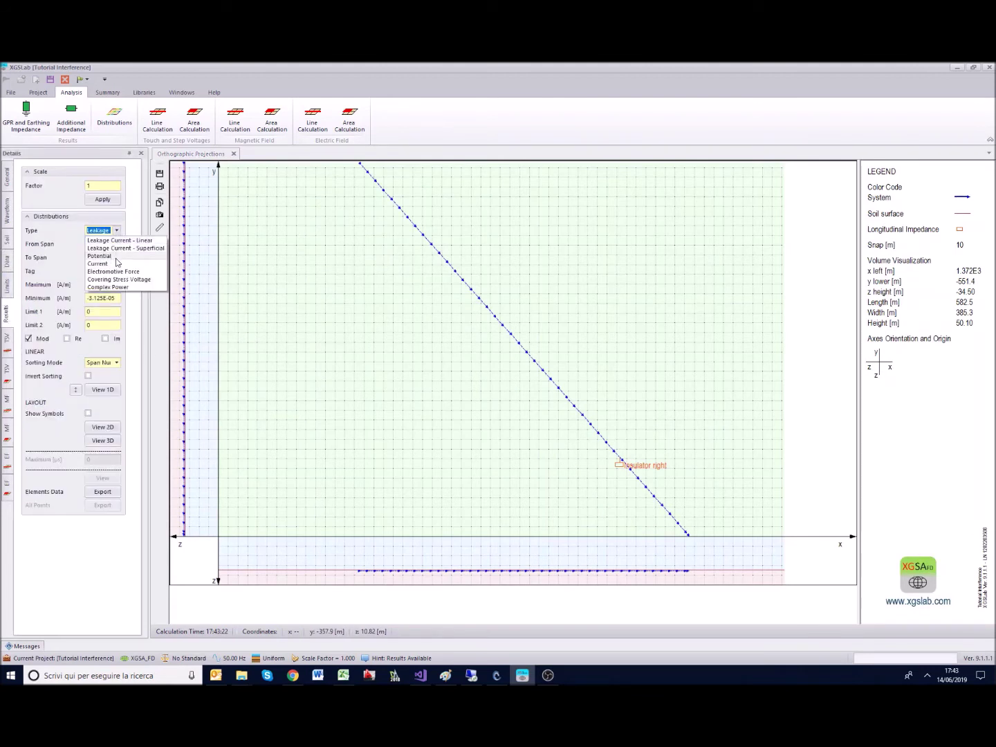
{"action": "left_click", "coordinate": [116, 257]}
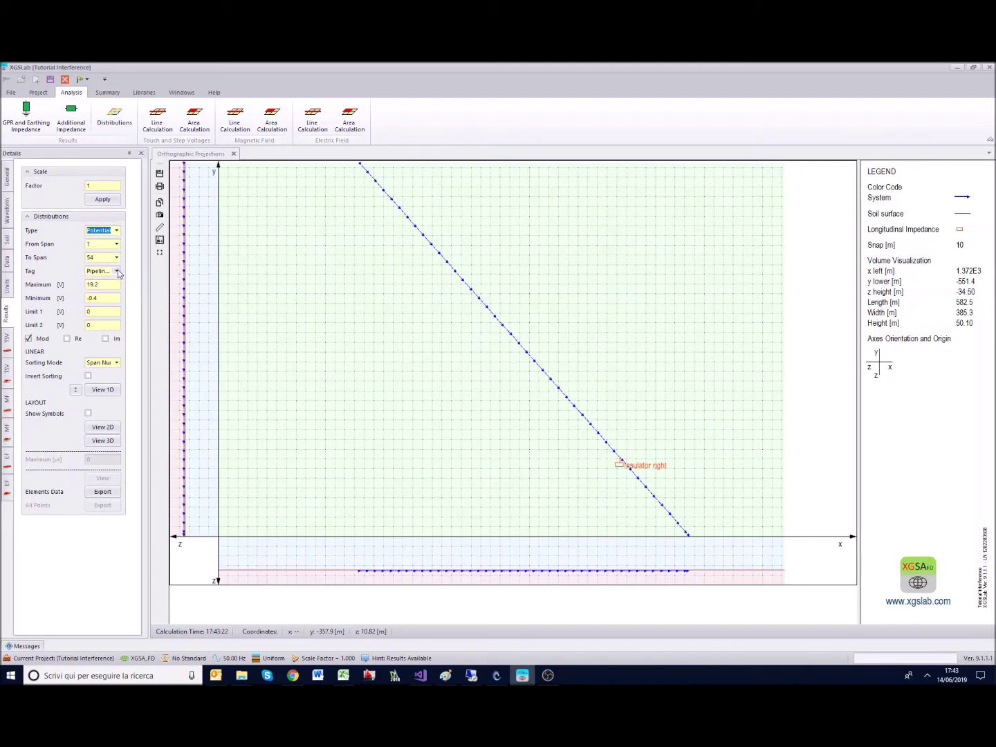
{"action": "left_click", "coordinate": [117, 271]}
{"action": "left_click", "coordinate": [117, 271]}
{"action": "left_click", "coordinate": [117, 271]}
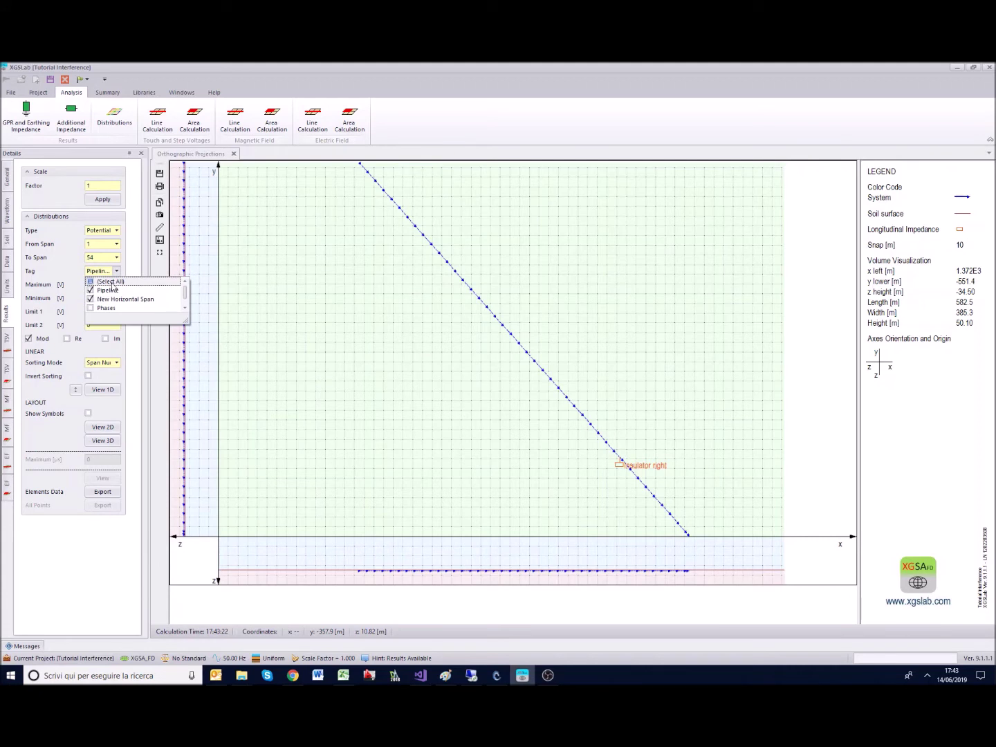
{"action": "scroll", "coordinate": [153, 313], "scroll_direction": "down", "scroll_amount": 1}
{"action": "scroll", "coordinate": [146, 304], "scroll_direction": "up", "scroll_amount": 1}
{"action": "left_click", "coordinate": [117, 271]}
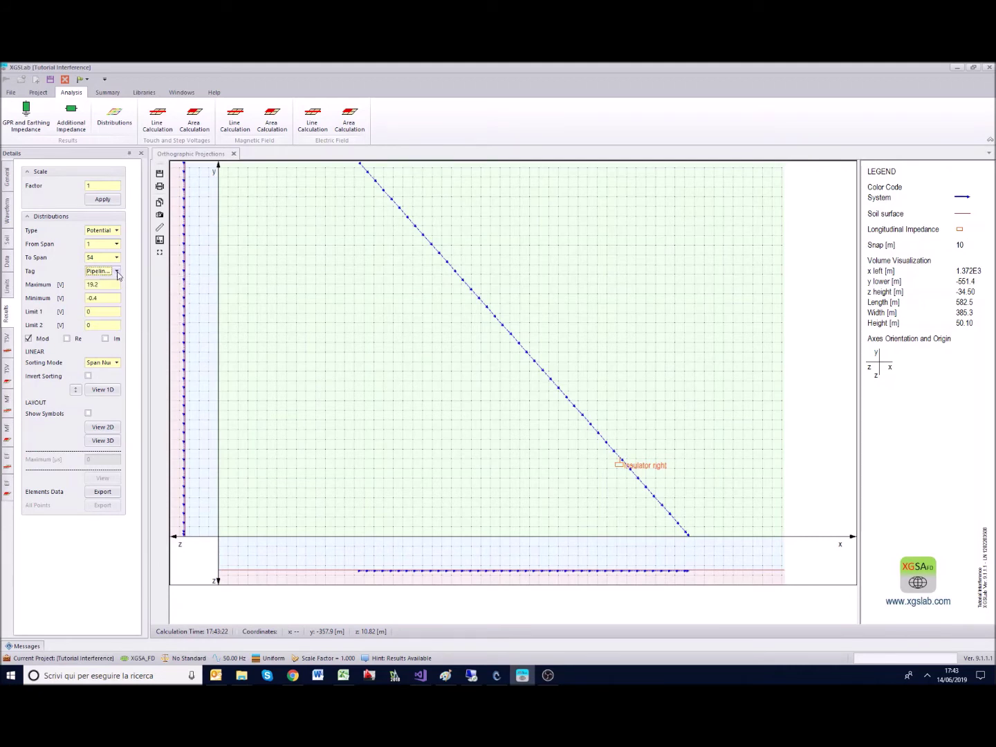
View the whole layout and inspect the properties of the pipeline span between Insulator Left and Insulator right.
{"action": "left_click", "coordinate": [8, 261]}
{"action": "left_click", "coordinate": [74, 495]}
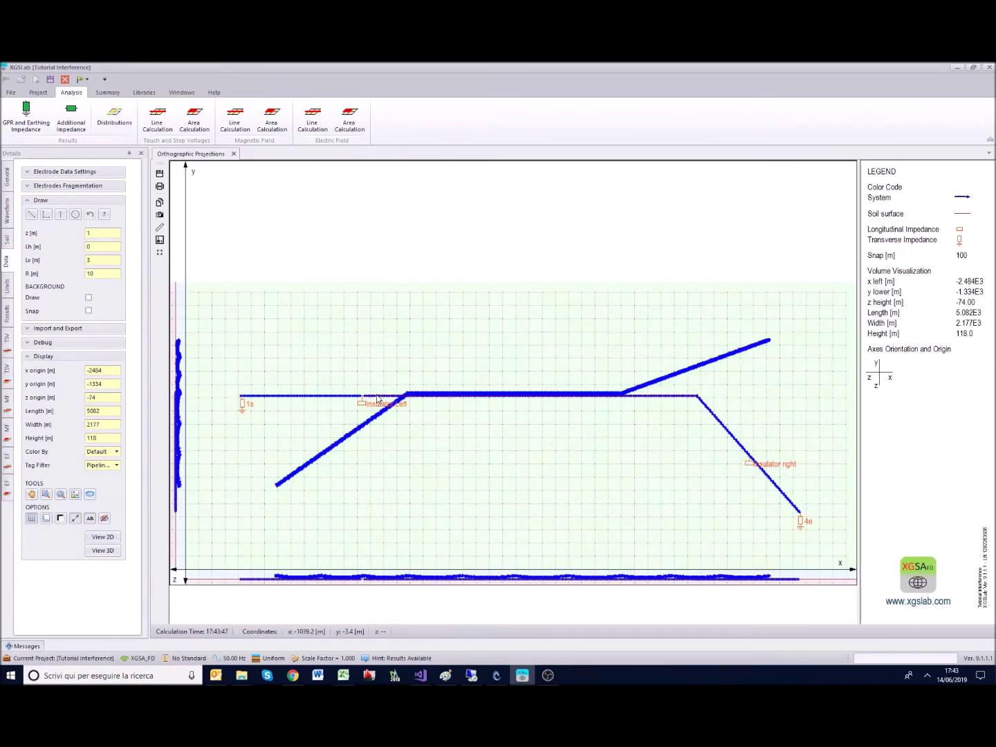
{"action": "mouse_move", "coordinate": [378, 399]}
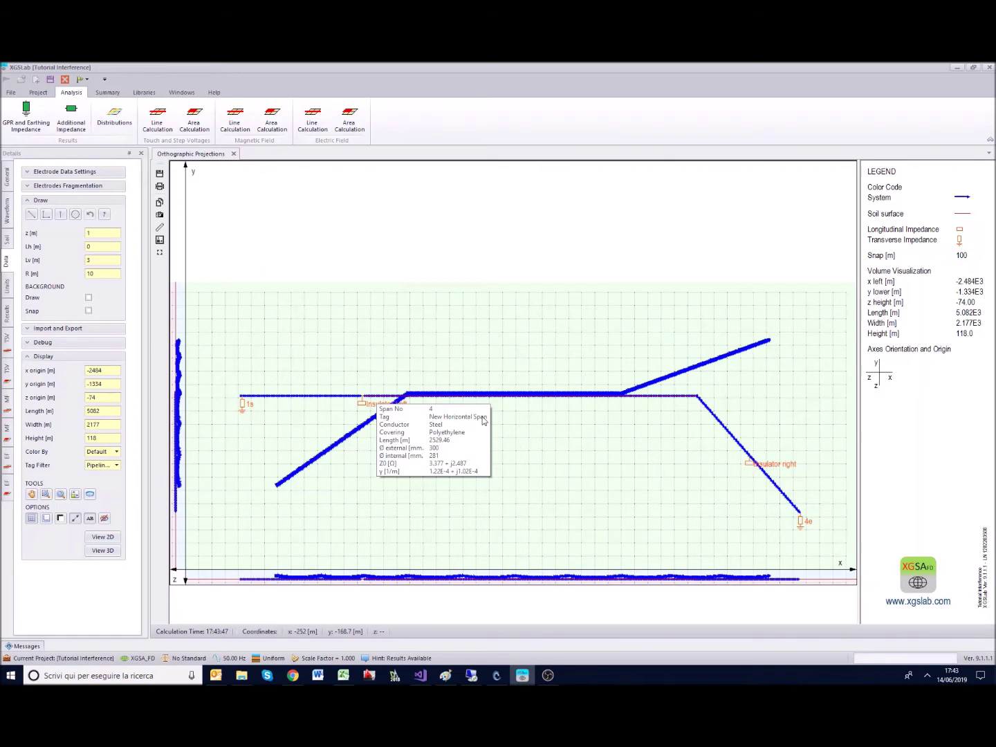
Review the complete tag list used to filter the potential distribution results.
{"action": "left_click", "coordinate": [7, 292]}
{"action": "left_click", "coordinate": [7, 315]}
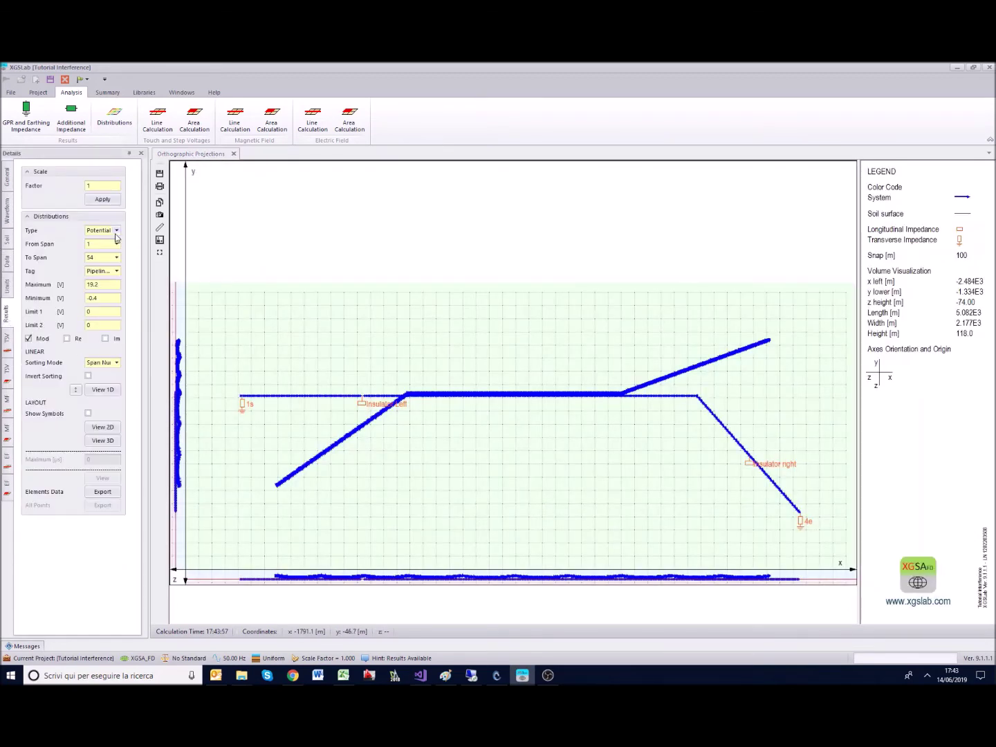
{"action": "left_click", "coordinate": [116, 271]}
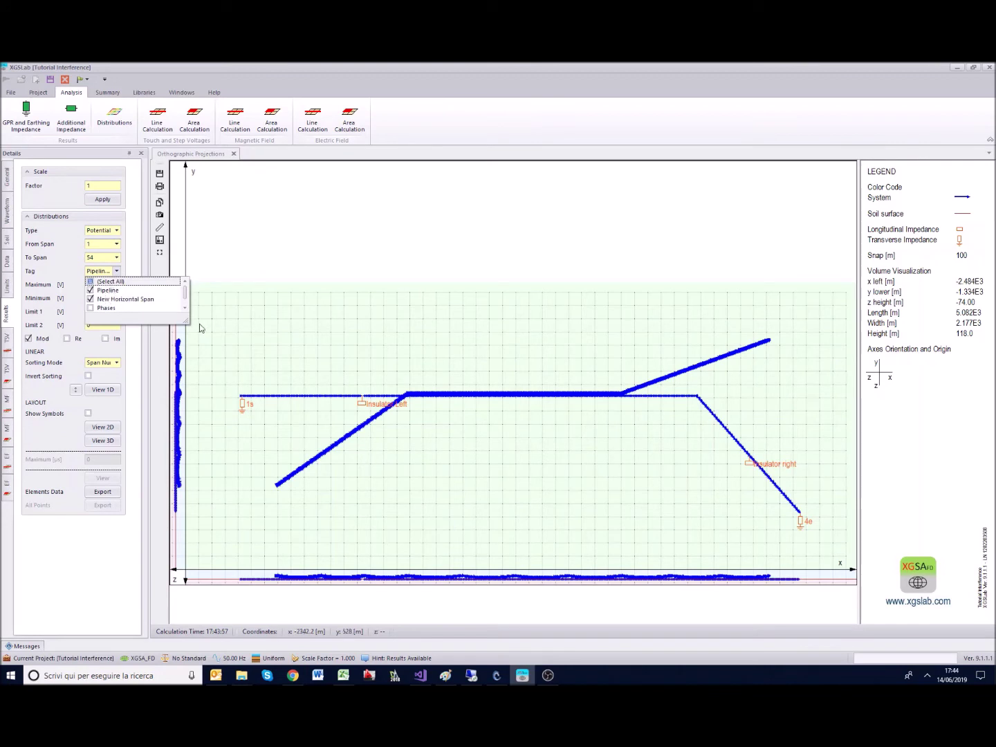
{"action": "left_click_drag", "start_coordinate": [185, 321], "coordinate": [190, 339]}
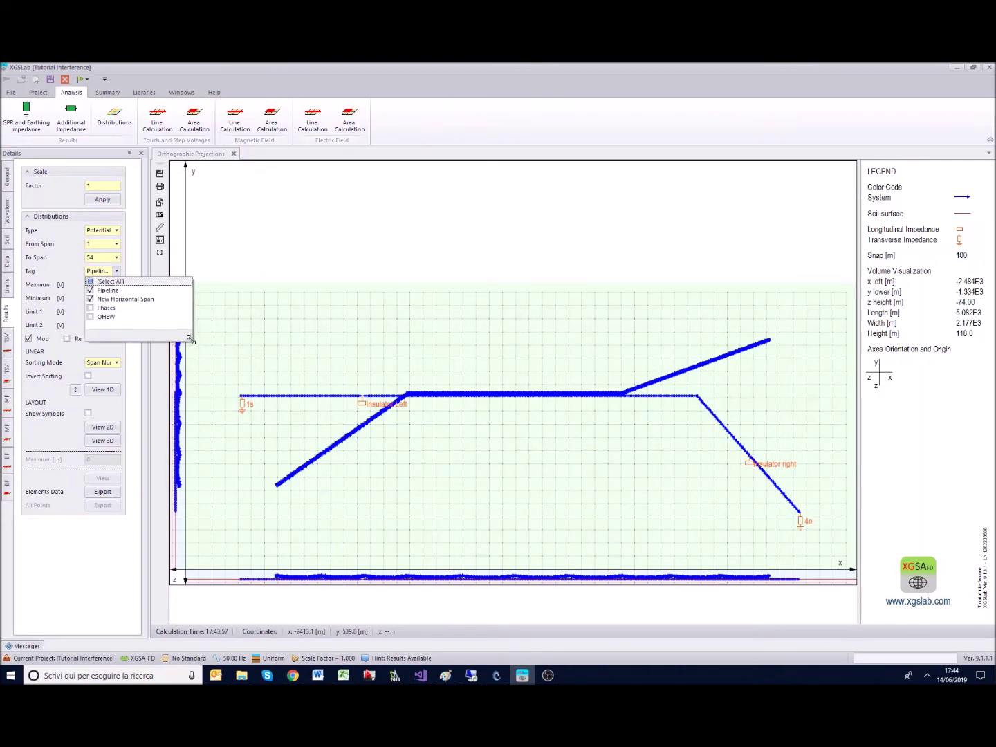
{"action": "left_click", "coordinate": [117, 271]}
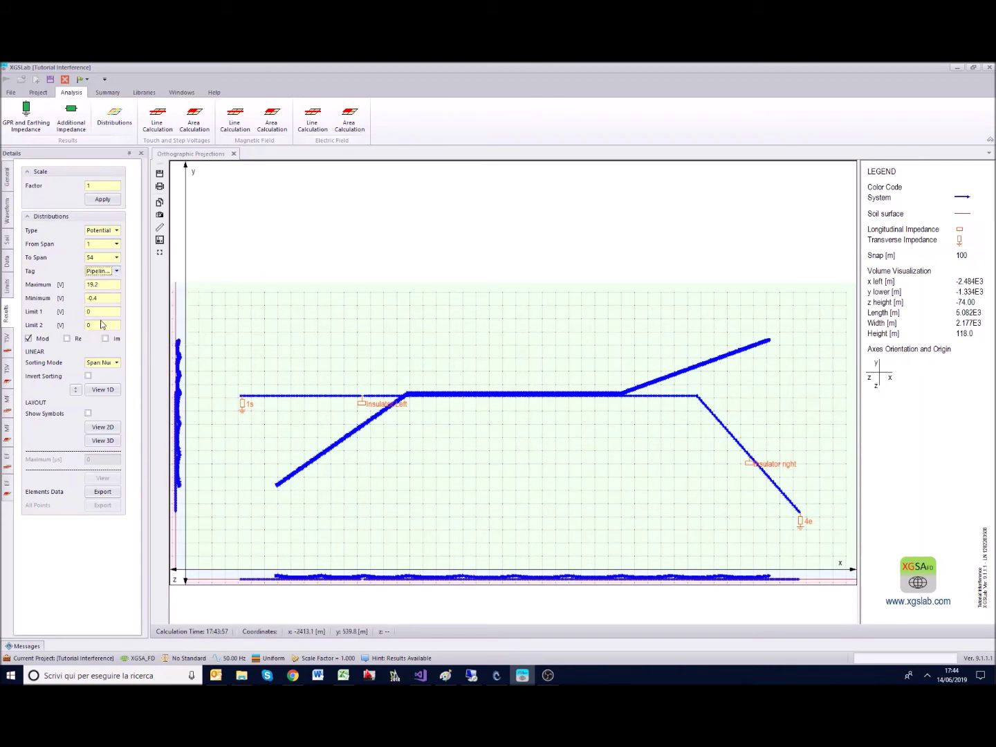
Plot the pipeline's 1D potential distribution with modulus, real and imaginary parts, extending the scale minimum to -20 V.
{"action": "left_click", "coordinate": [67, 338]}
{"action": "left_click", "coordinate": [105, 338]}
{"action": "left_click", "coordinate": [101, 391]}
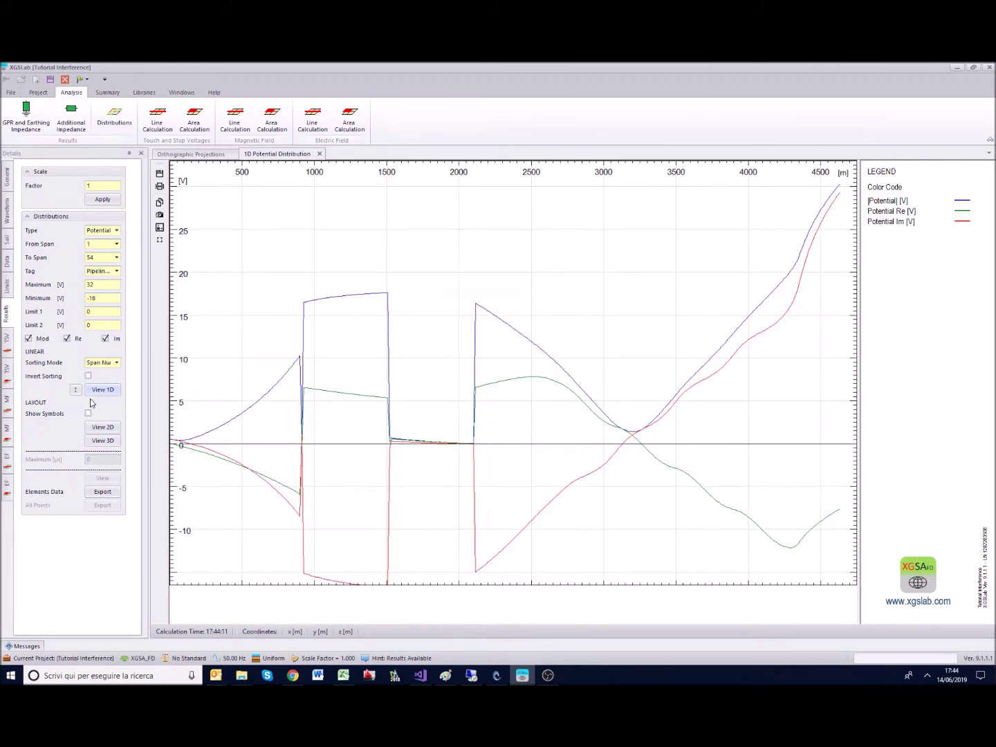
{"action": "left_click", "coordinate": [97, 389]}
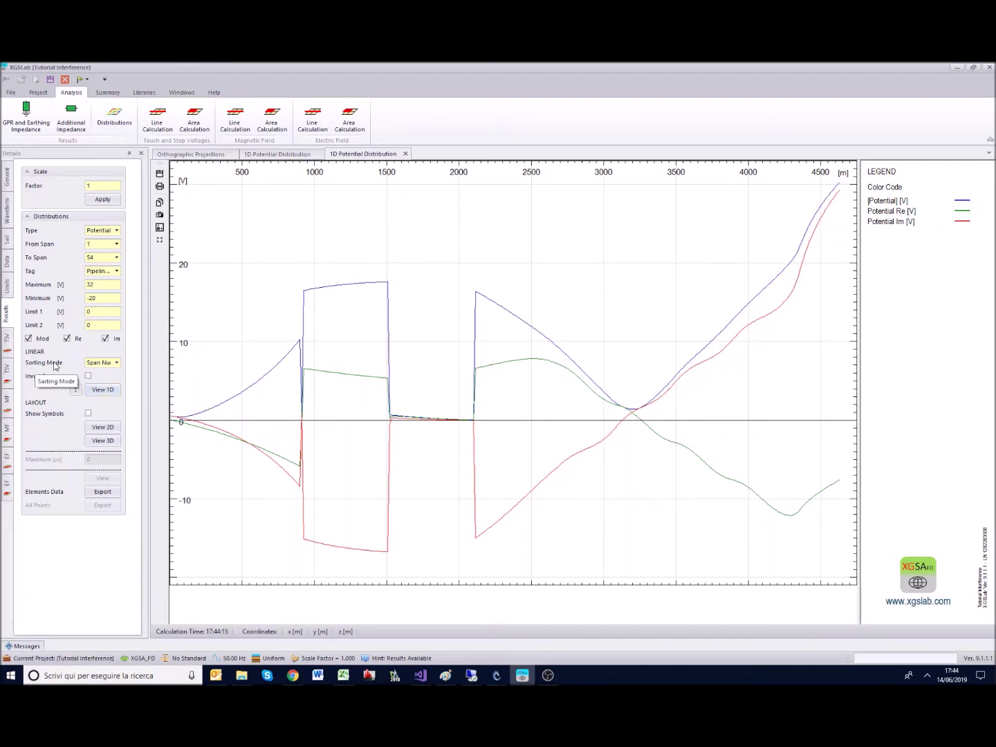
Plot the 1D potential distribution in Consecutive sorting mode, both in normal order and with inverted sorting.
{"action": "left_click", "coordinate": [117, 363]}
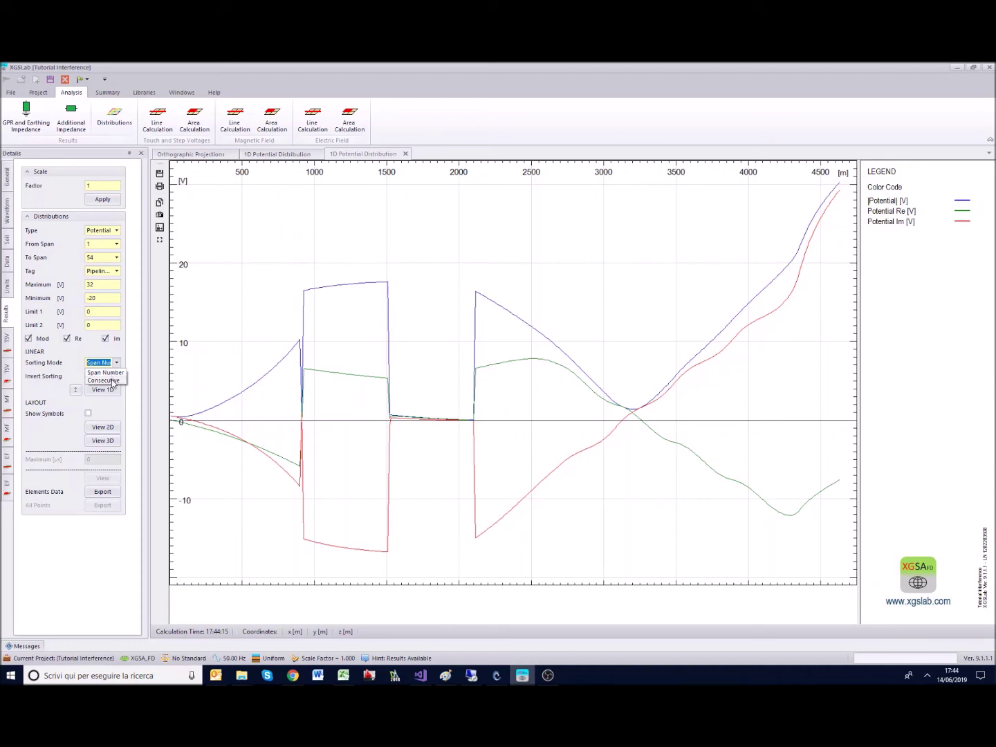
{"action": "left_click", "coordinate": [104, 380]}
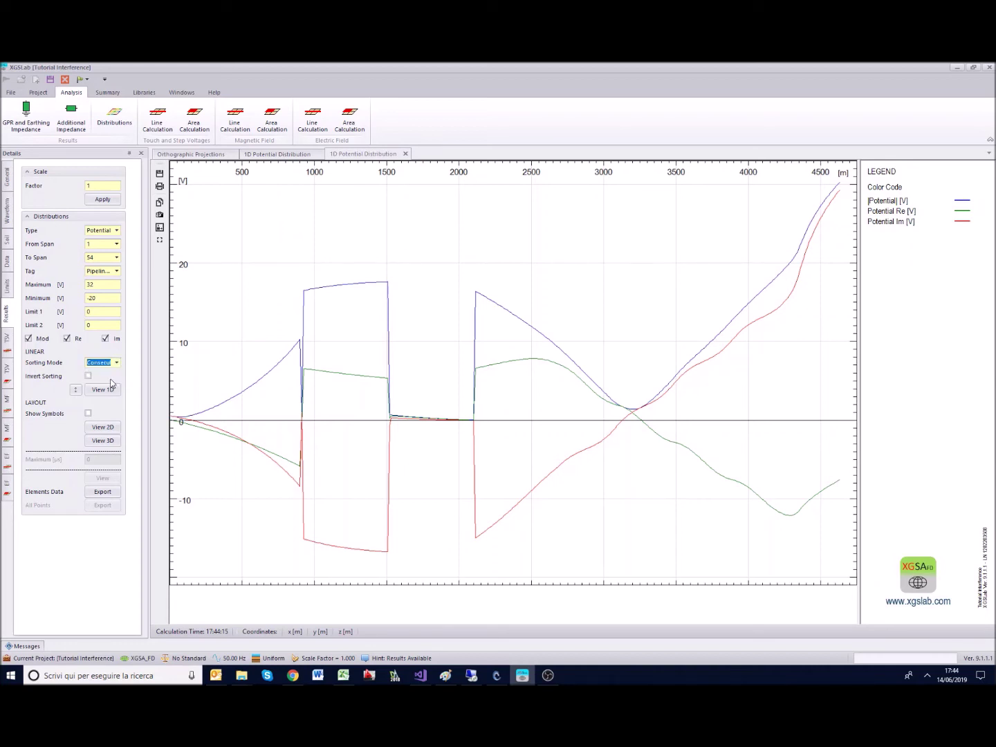
{"action": "left_click", "coordinate": [99, 393]}
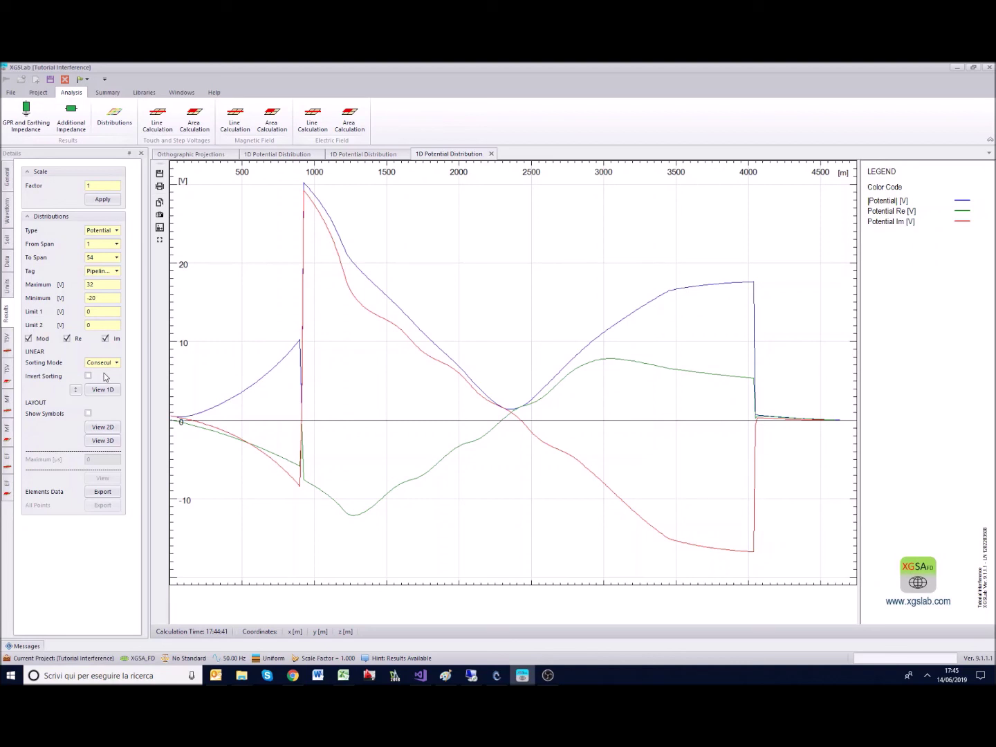
{"action": "left_click", "coordinate": [89, 376]}
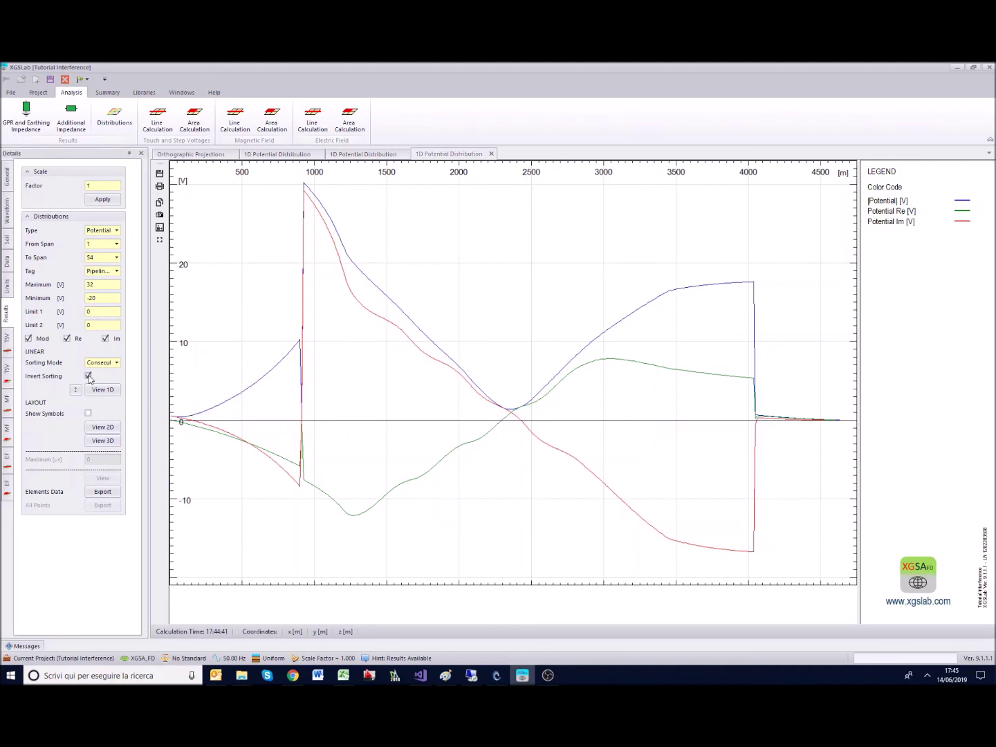
{"action": "left_click", "coordinate": [92, 391]}
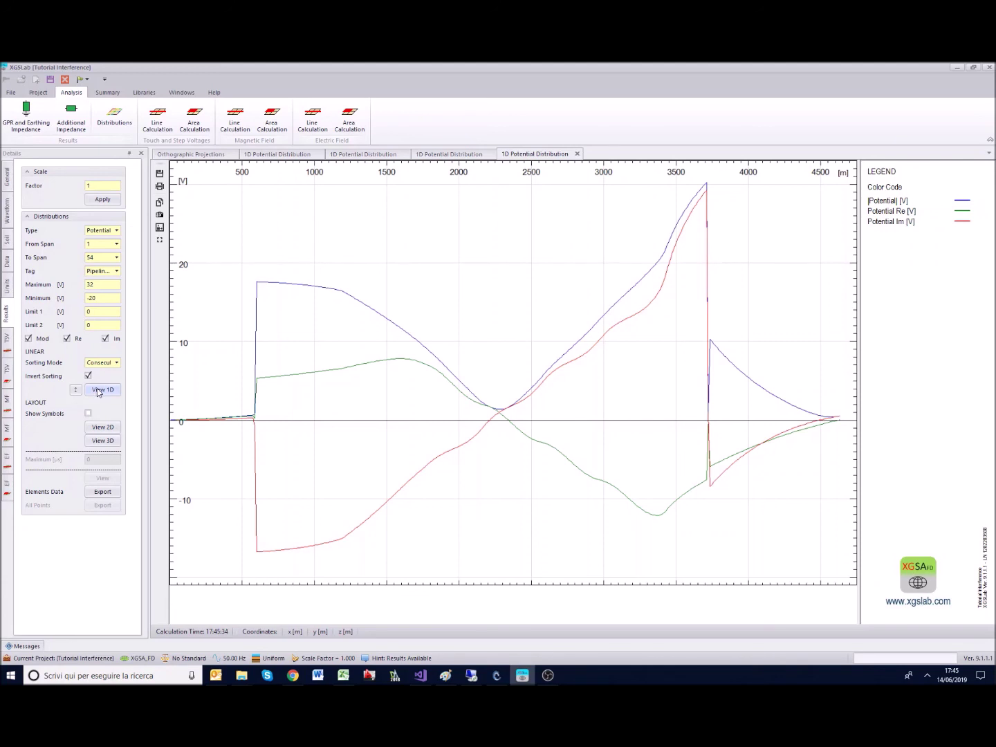
Plot the 1D current distribution sorted by Span Number, with inverted sorting turned off.
{"action": "left_click", "coordinate": [116, 230]}
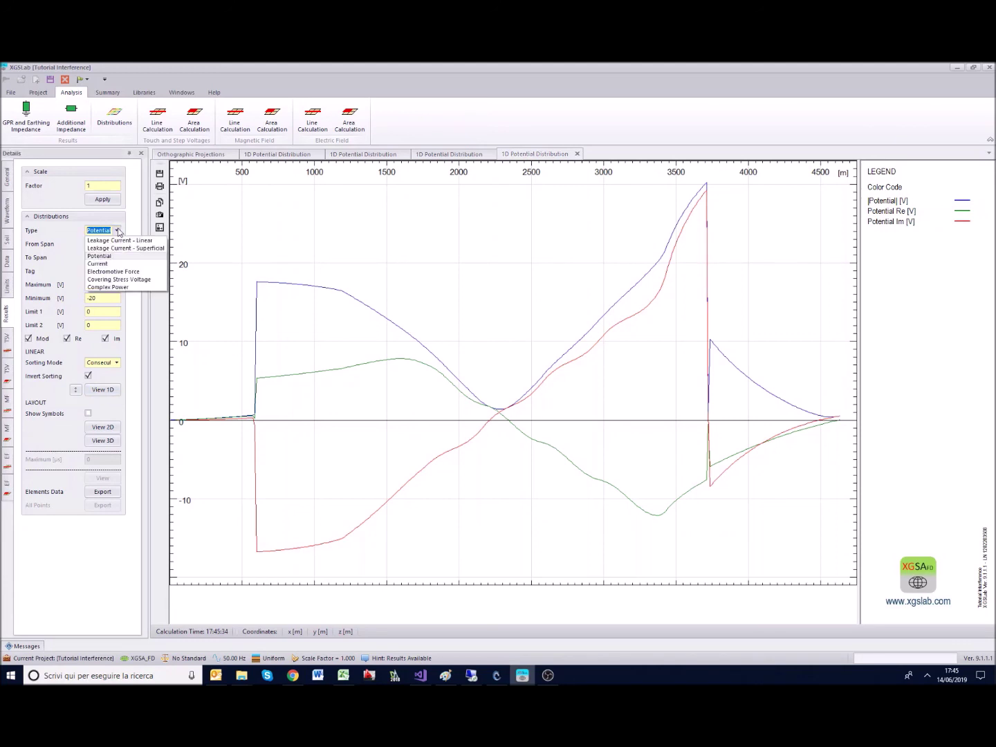
{"action": "left_click", "coordinate": [112, 263]}
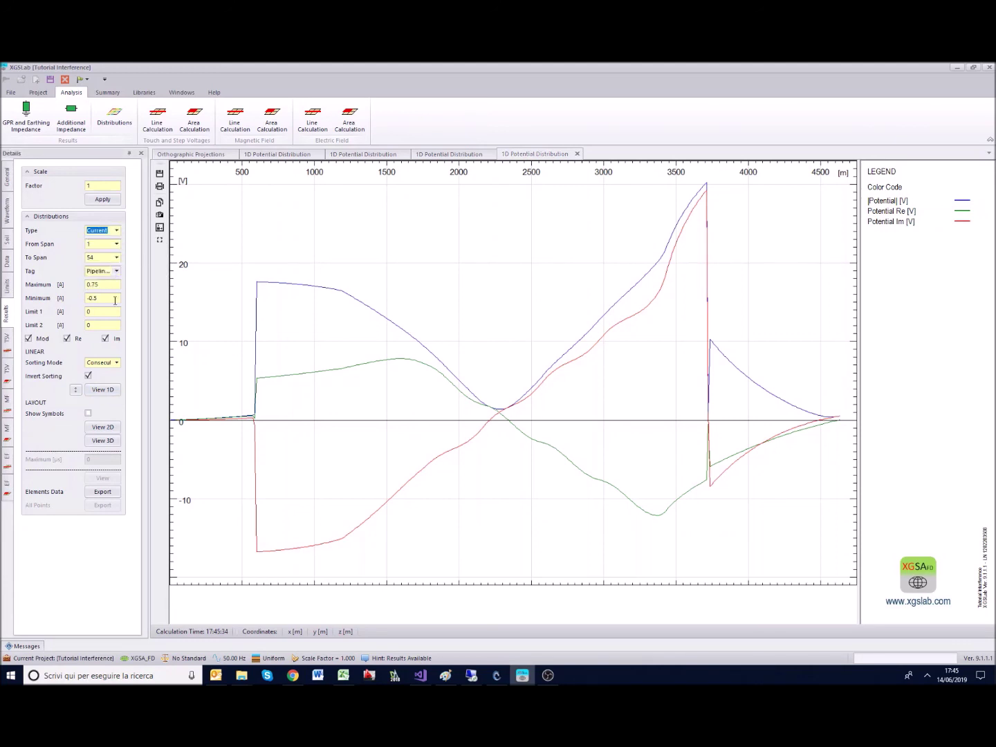
{"action": "left_click", "coordinate": [88, 376]}
{"action": "left_click", "coordinate": [116, 363]}
{"action": "left_click", "coordinate": [113, 381]}
{"action": "left_click", "coordinate": [102, 390]}
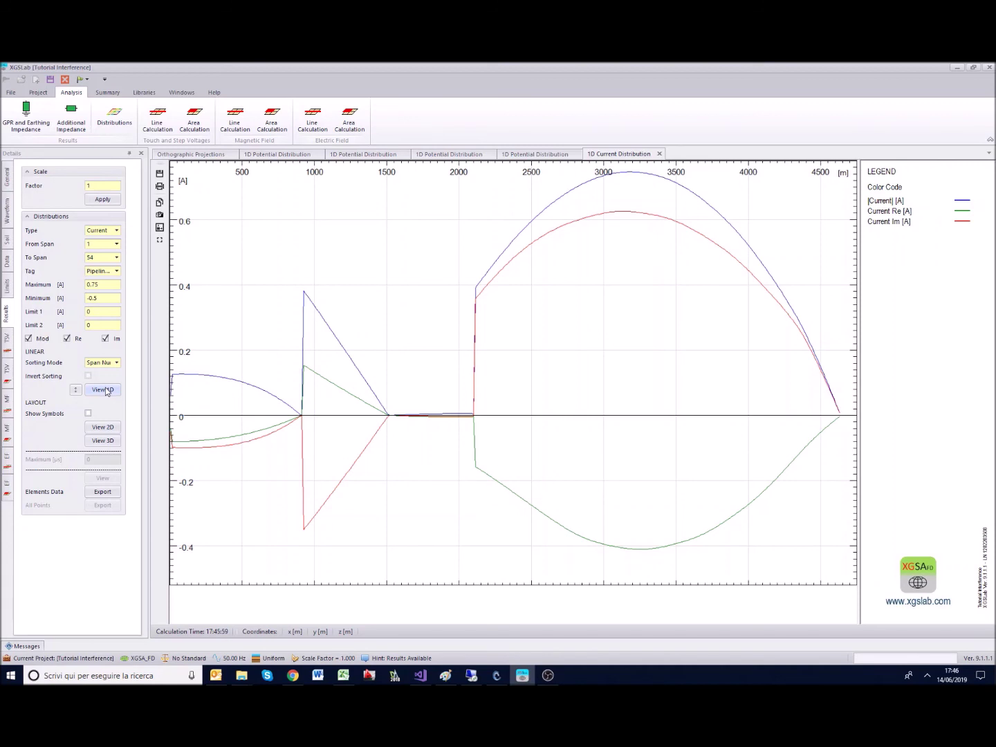
Plot the 1D current distribution in Consecutive sorting mode and try to fit its vertical scale.
{"action": "left_click", "coordinate": [103, 362]}
{"action": "left_click", "coordinate": [103, 382]}
{"action": "left_click", "coordinate": [102, 390]}
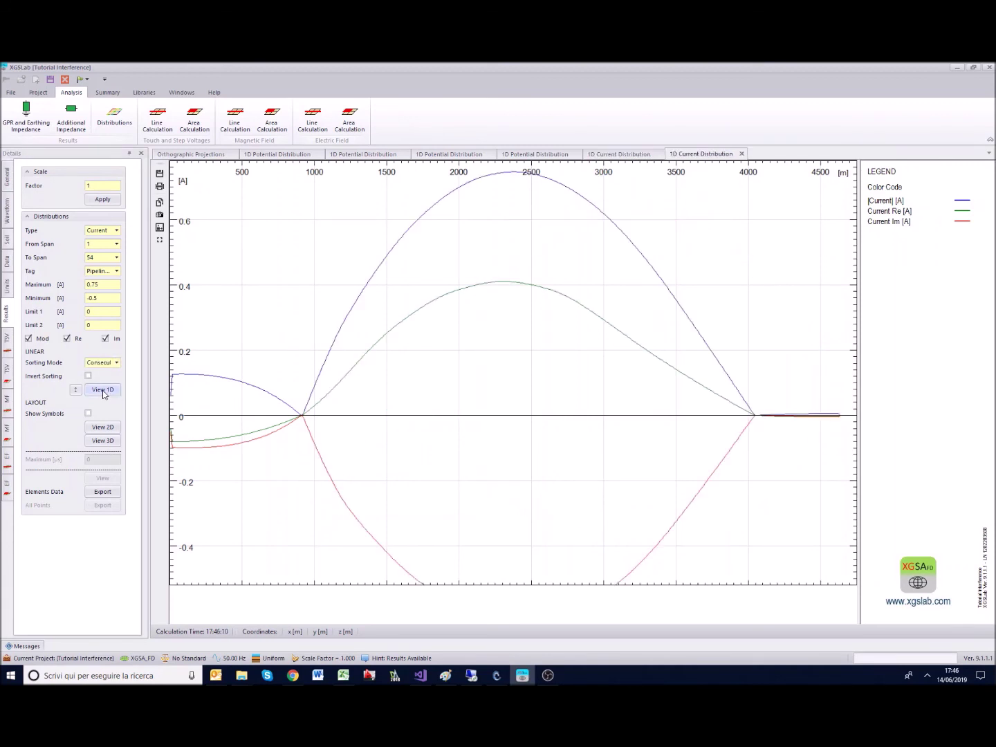
{"action": "left_click", "coordinate": [76, 390]}
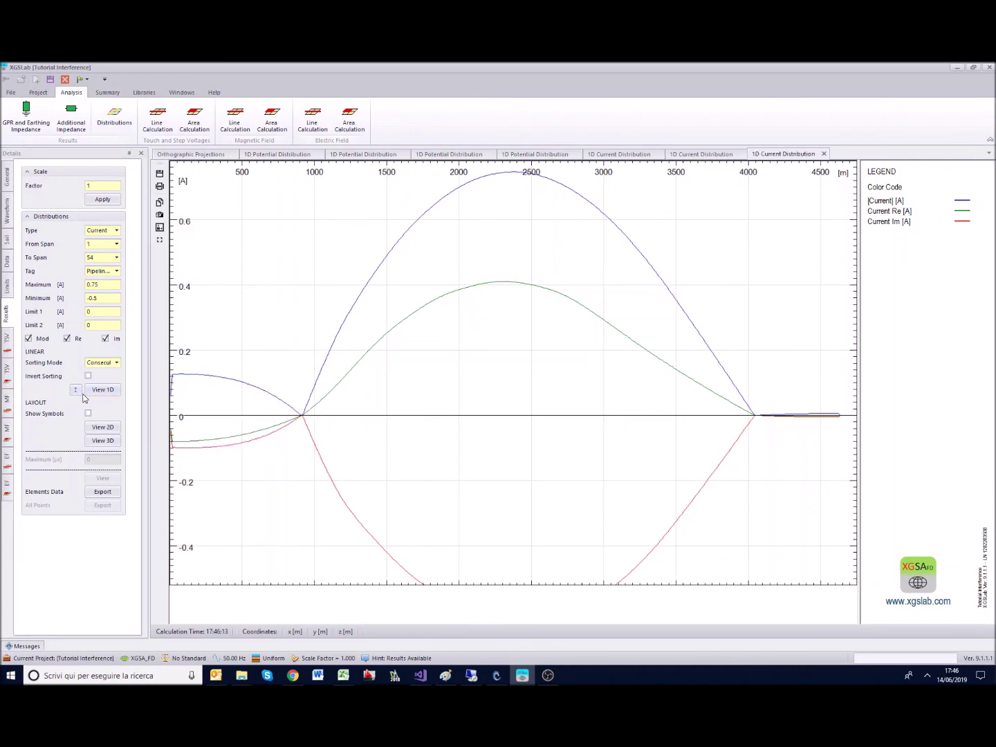
{"action": "left_click", "coordinate": [76, 389]}
{"action": "mouse_move", "coordinate": [239, 405]}
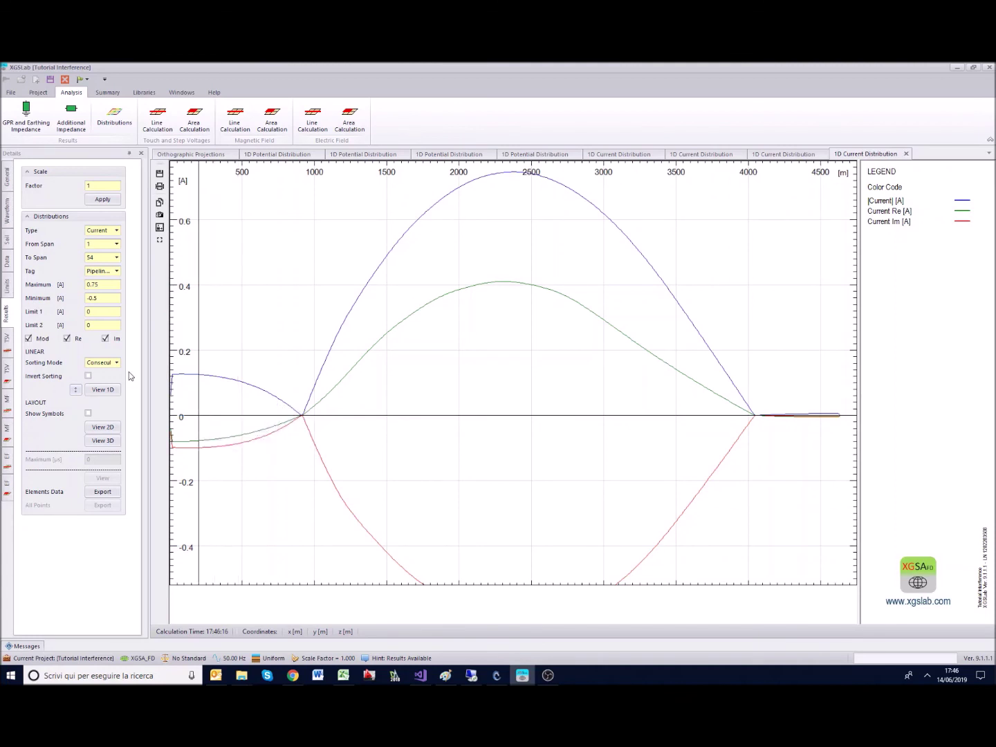